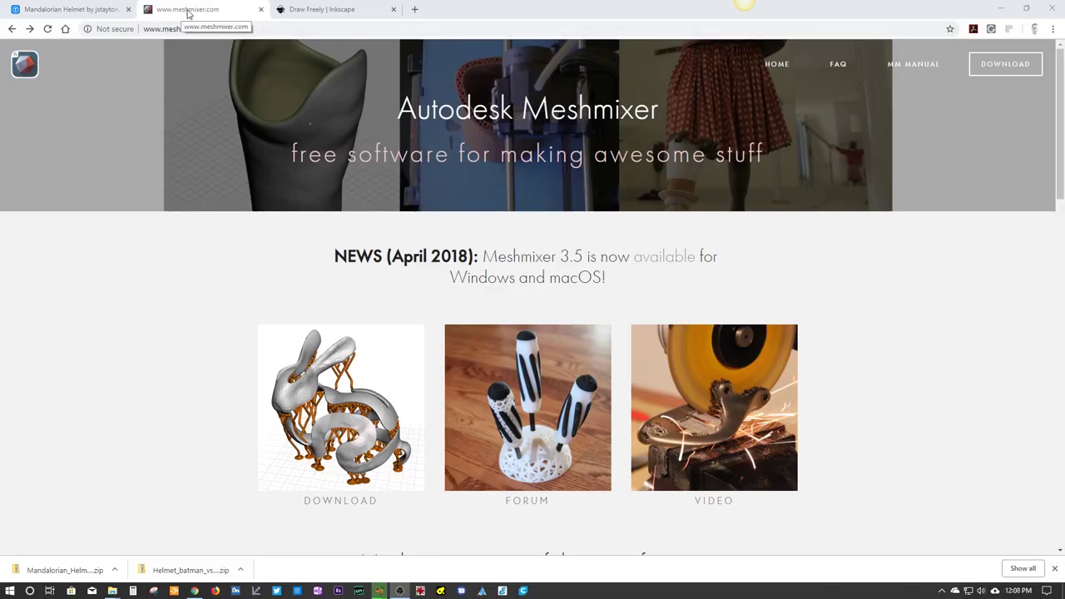
# - Visit the Inkscape tab, return to the Thingiverse Mandalorian Helmet page and dismiss the Downloading Files popup
pyautogui.click(300, 12)
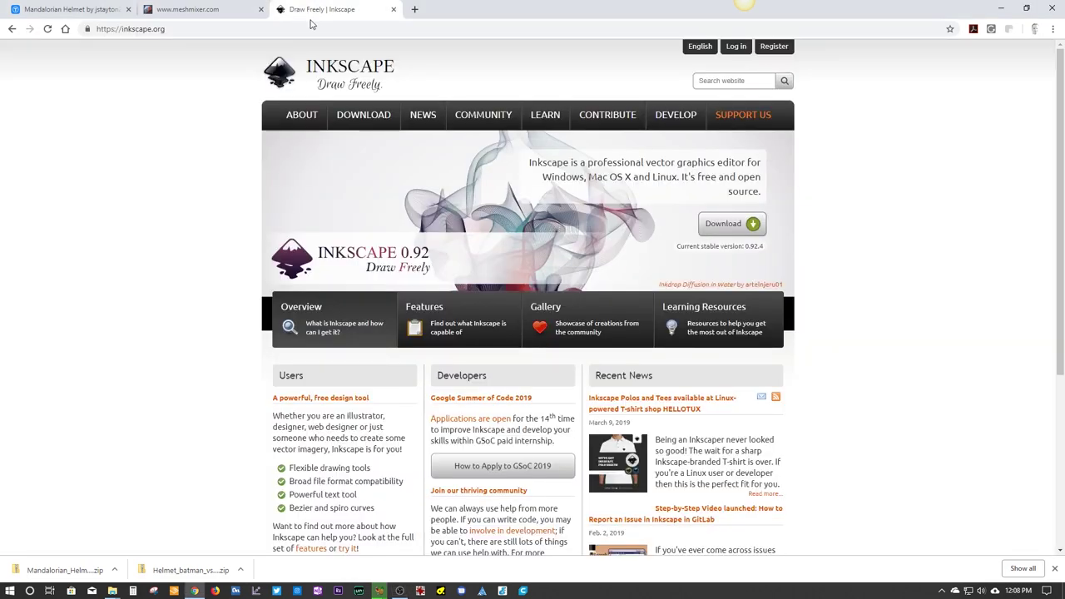
pyautogui.click(91, 12)
pyautogui.click(105, 243)
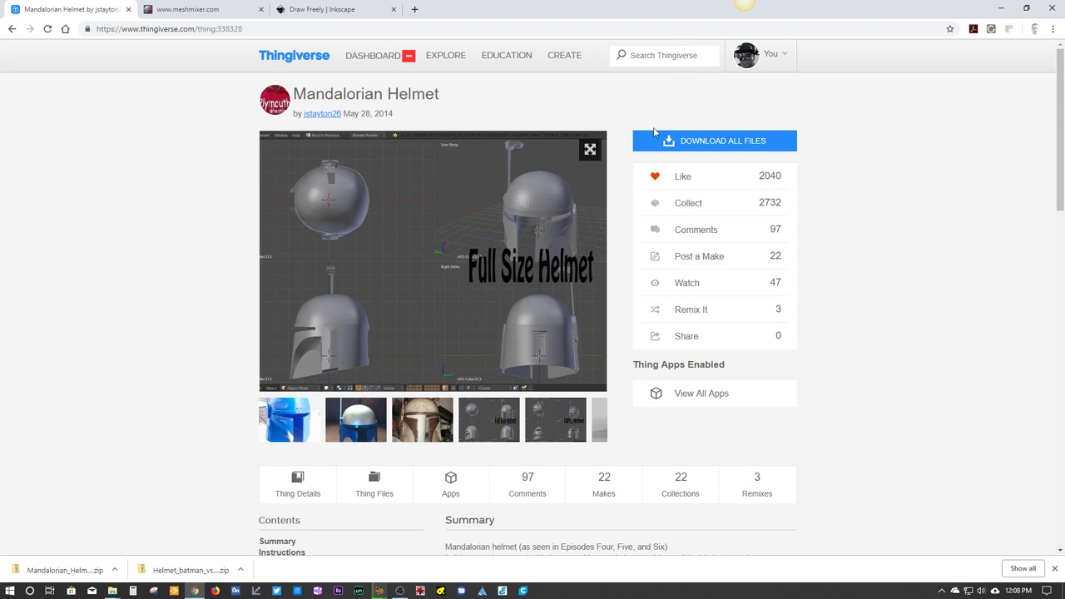
pyautogui.moveTo(549, 200)
pyautogui.moveTo(472, 240)
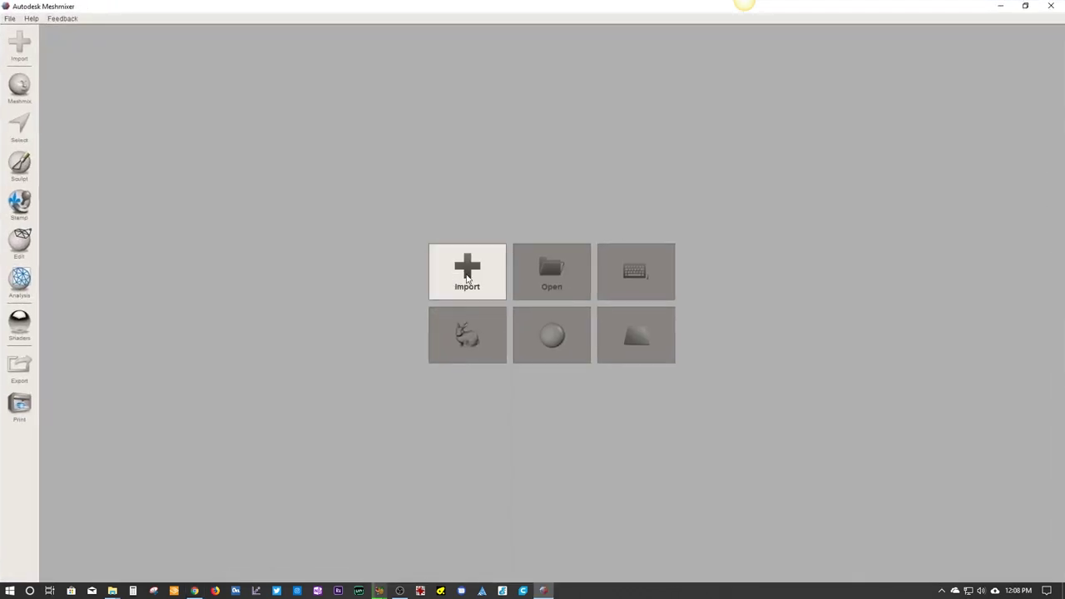
# - Import Helmet_Fixed_Final.stl and orbit to a frontal view of the helmet
pyautogui.click(467, 279)
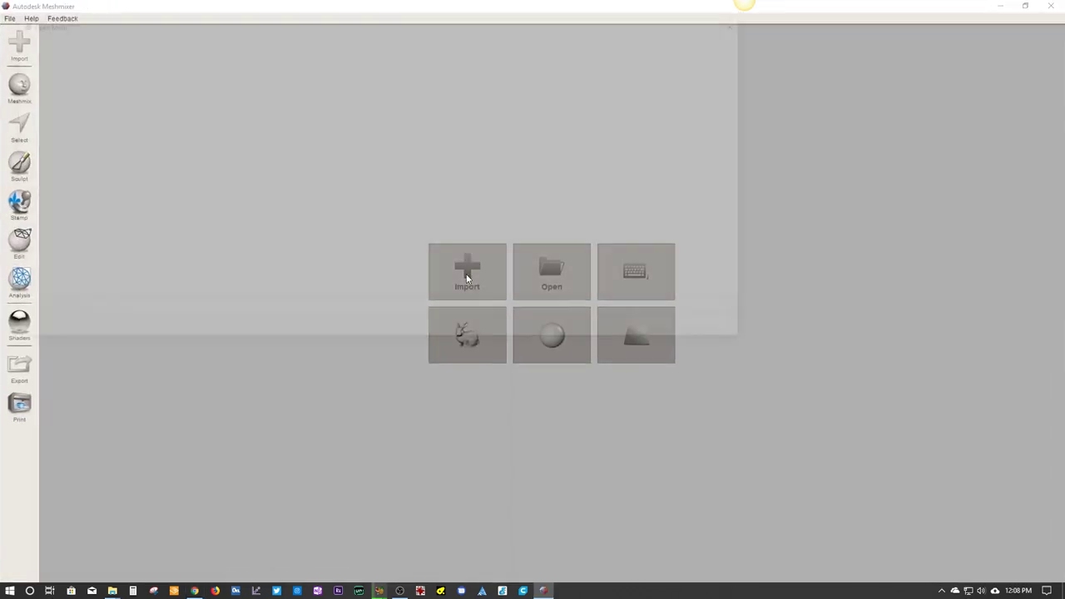
pyautogui.click(197, 151)
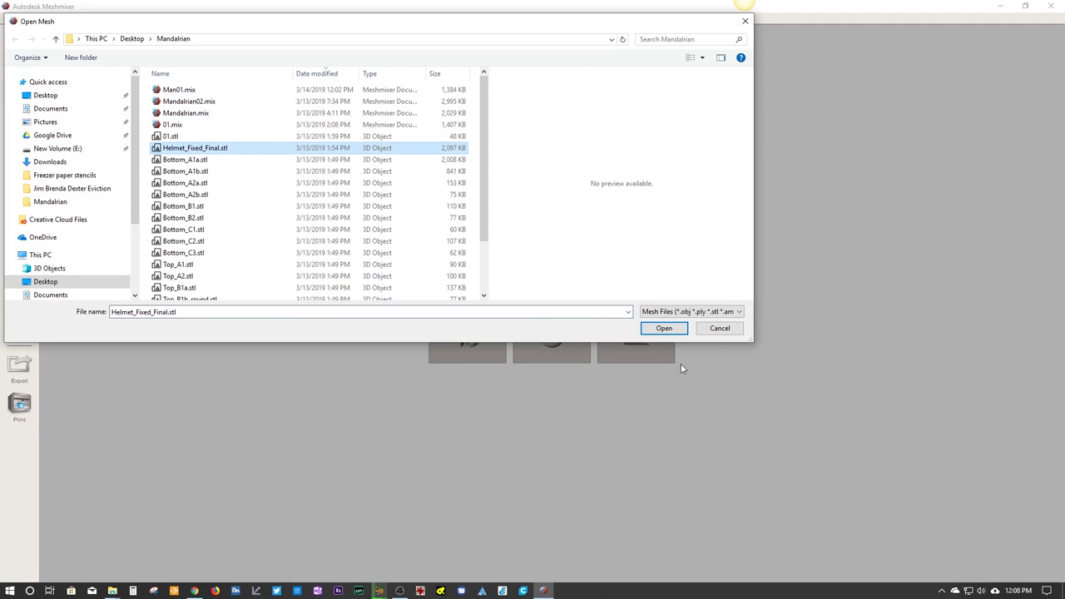
pyautogui.click(655, 332)
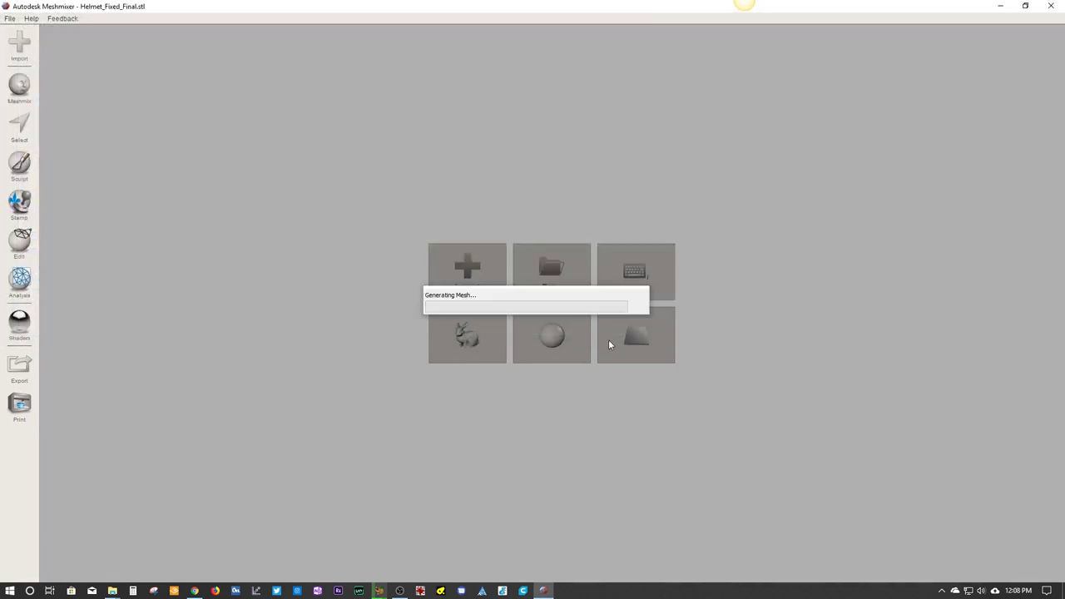
pyautogui.moveTo(665, 299); pyautogui.dragTo(575, 302, button='right')
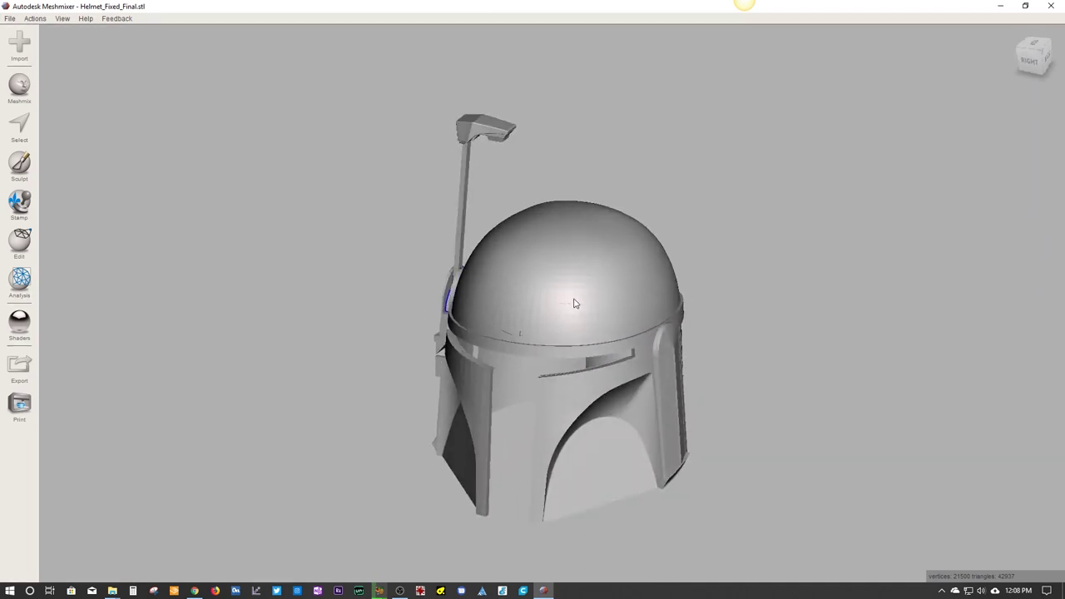
pyautogui.moveTo(363, 217); pyautogui.dragTo(362, 195, button='right')
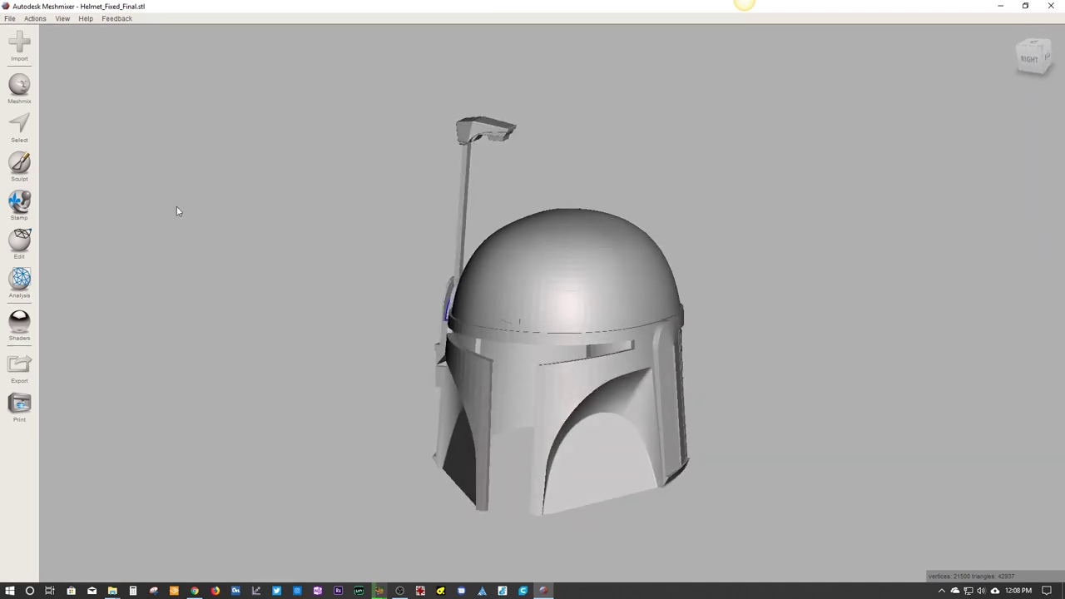
# - Split the helmet mesh into separate shells with Edit > Separate Shells
pyautogui.click(19, 243)
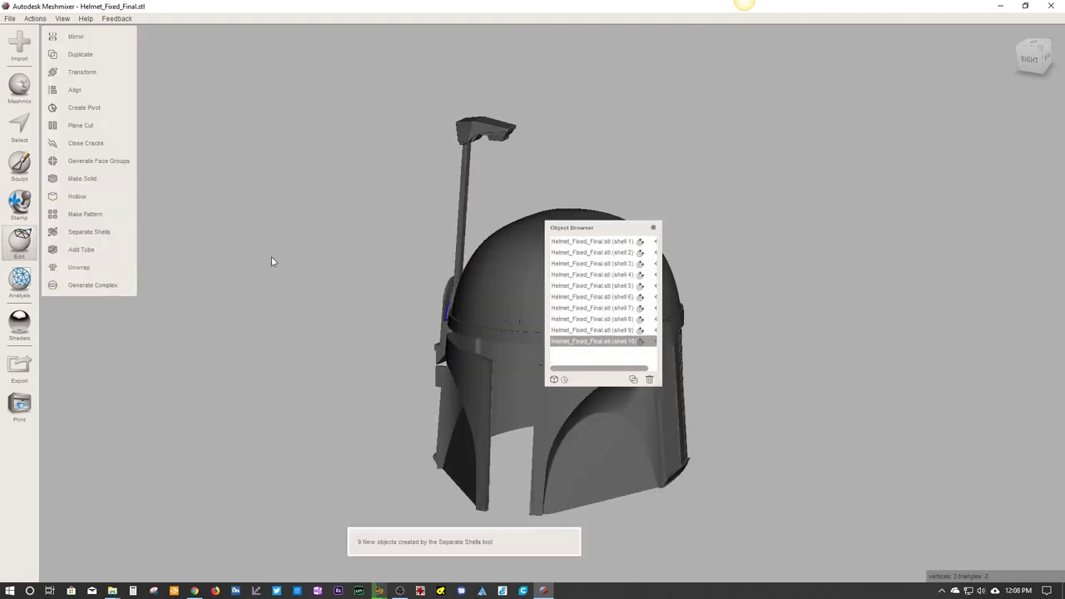
pyautogui.moveTo(577, 225); pyautogui.dragTo(719, 100)
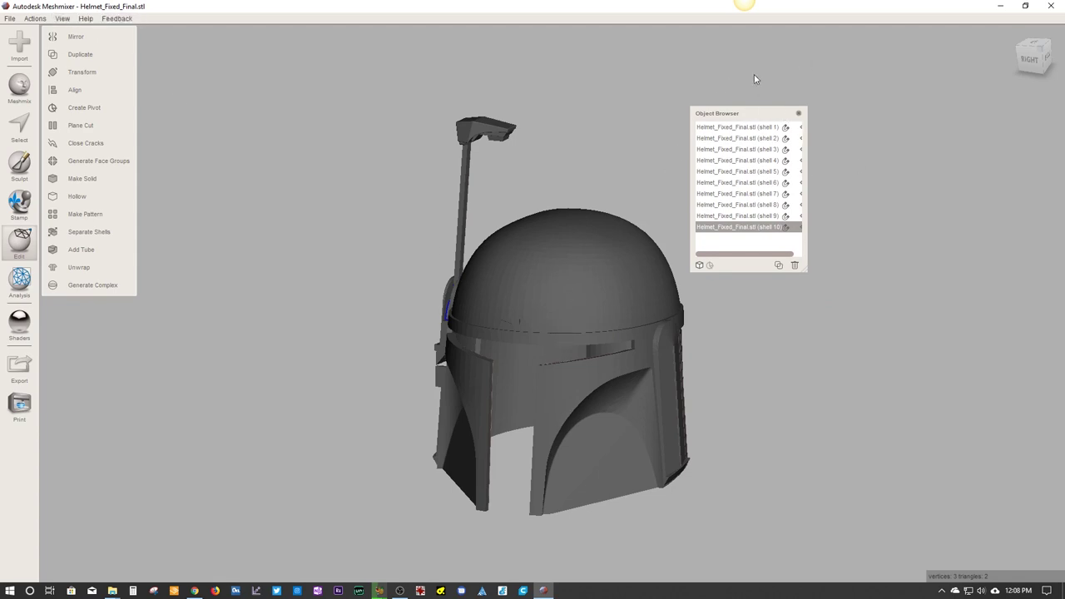
pyautogui.click(60, 18)
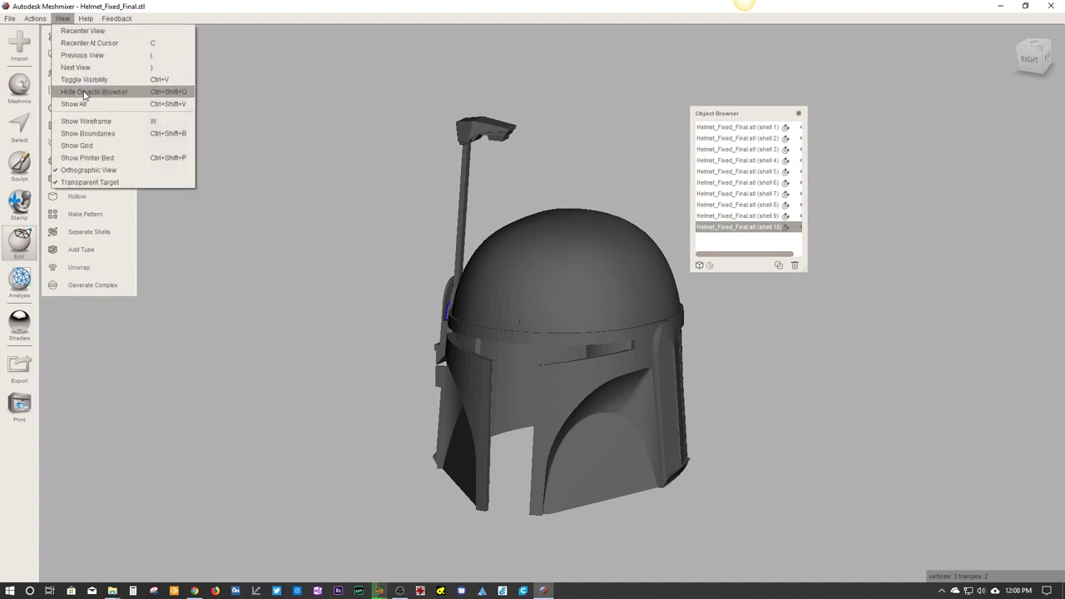
pyautogui.click(154, 104)
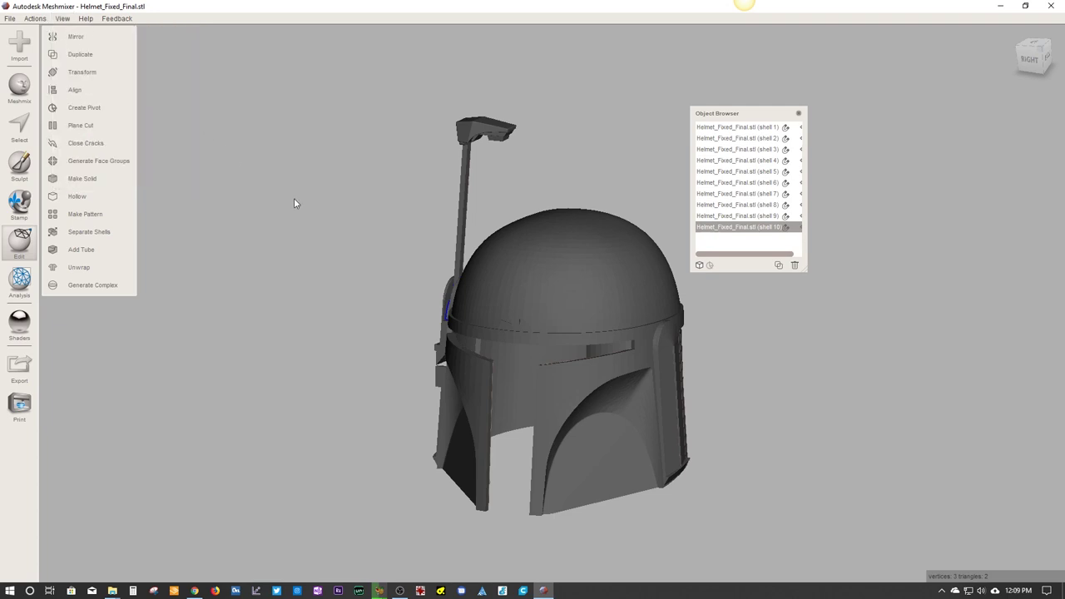
# - Delete shells 2 through 10, keeping only the main helmet shell 1
pyautogui.click(580, 284)
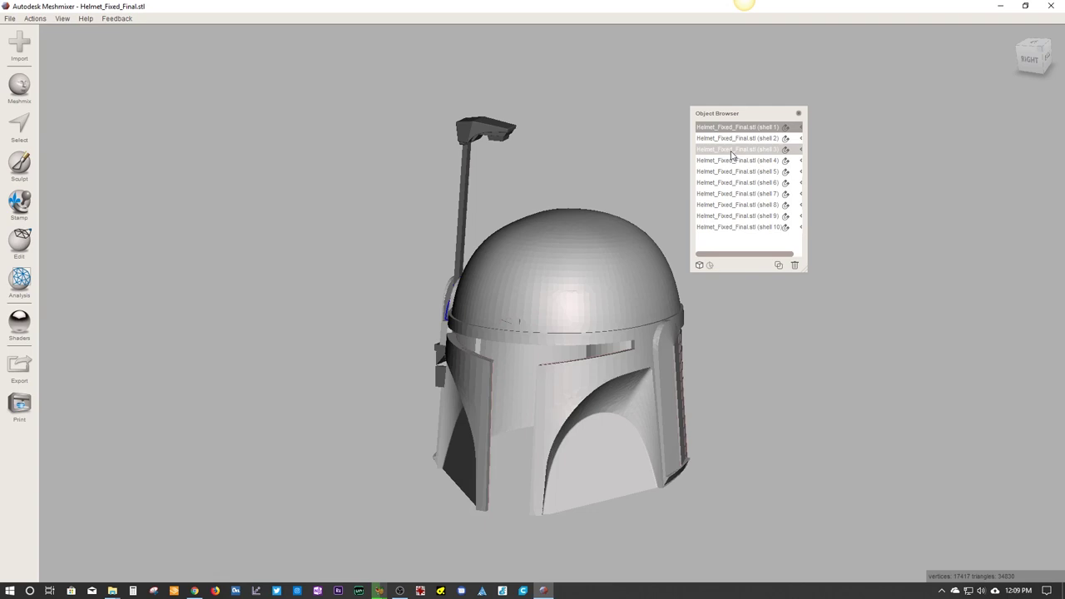
pyautogui.click(737, 140)
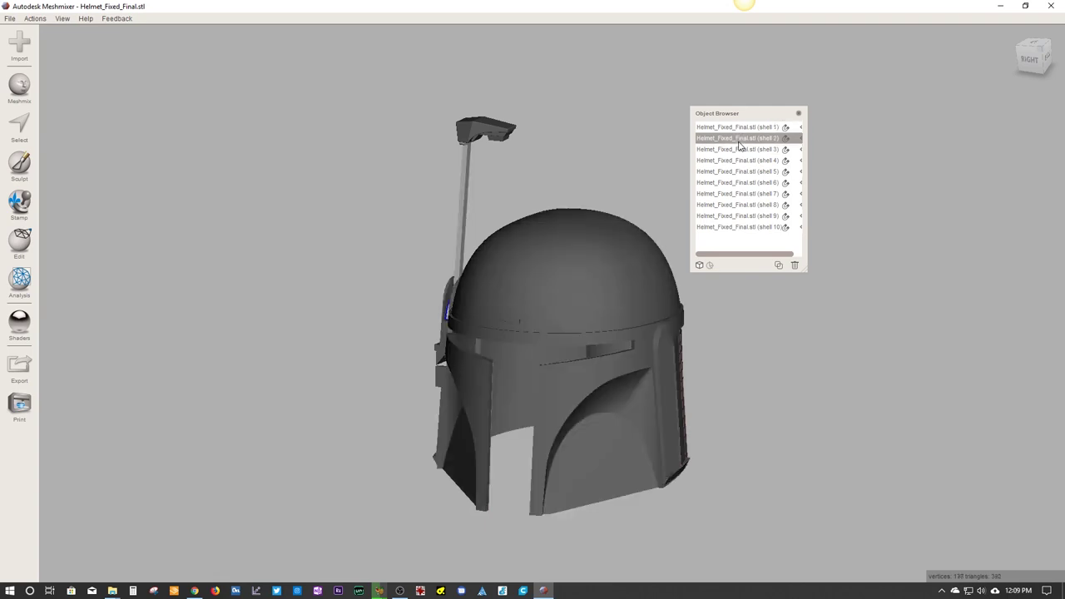
pyautogui.keyDown('shift'); pyautogui.click(733, 230); pyautogui.keyUp('shift')
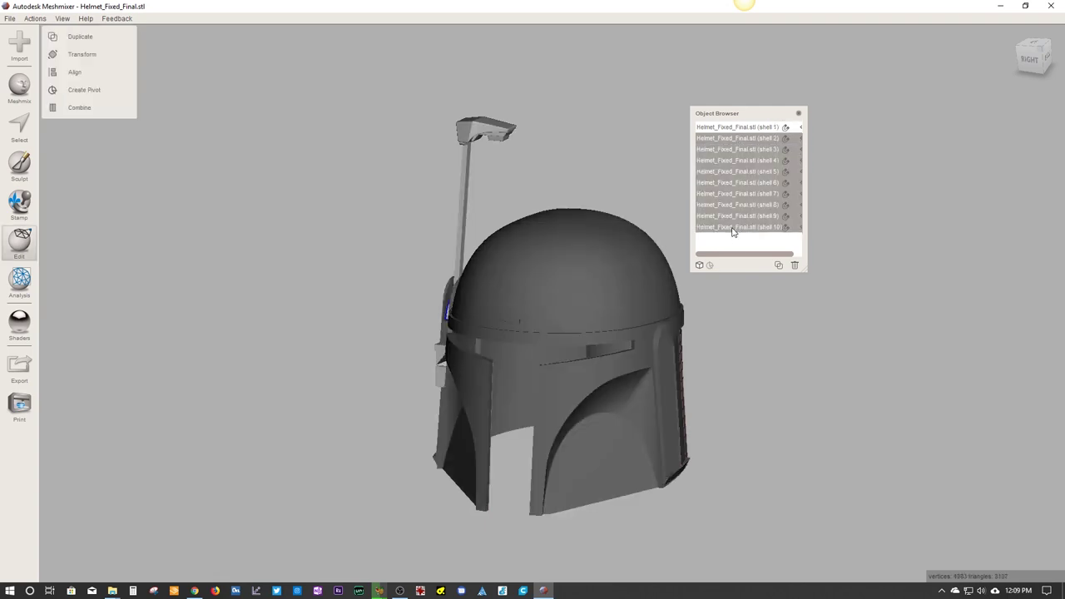
pyautogui.click(793, 266)
pyautogui.moveTo(634, 285); pyautogui.dragTo(619, 243, button='right')
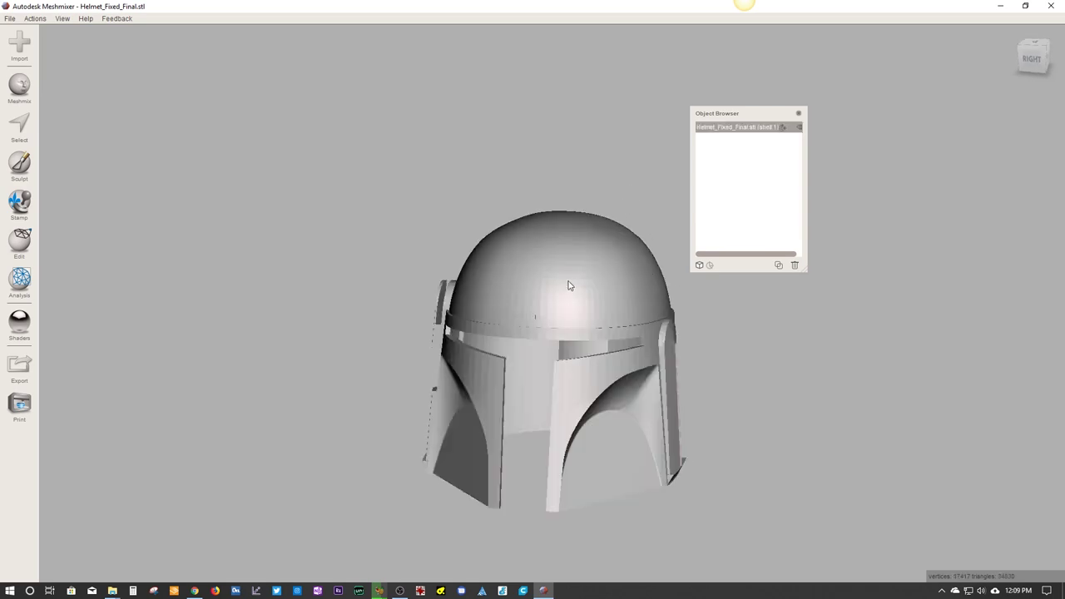
pyautogui.moveTo(494, 207); pyautogui.dragTo(574, 210, button='right')
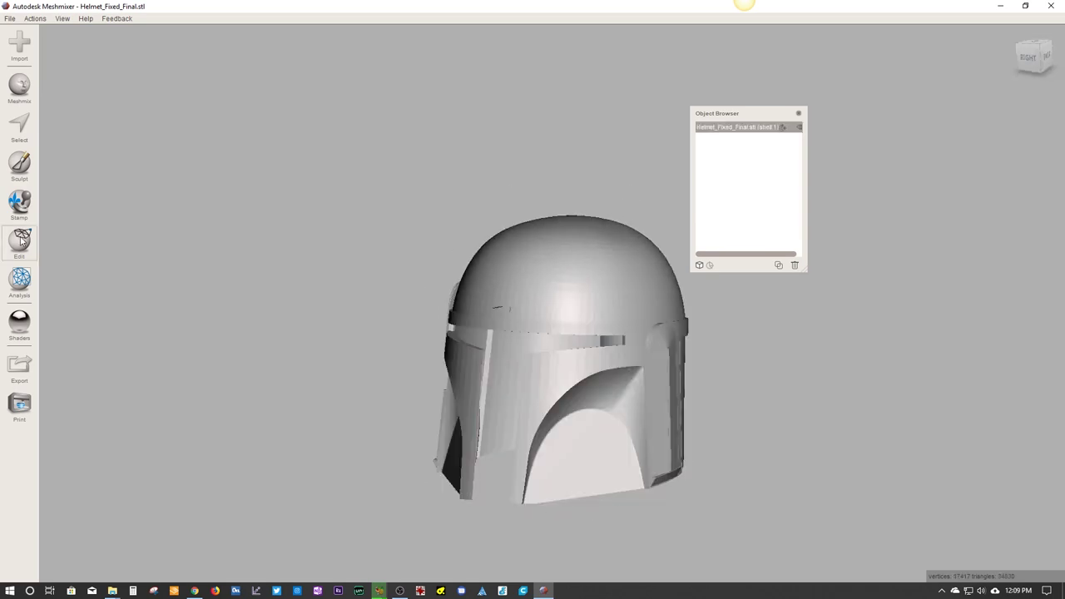
# - Generate Edge Angle face groups at a 66.09 threshold, check the group colours, and accept
pyautogui.click(21, 240)
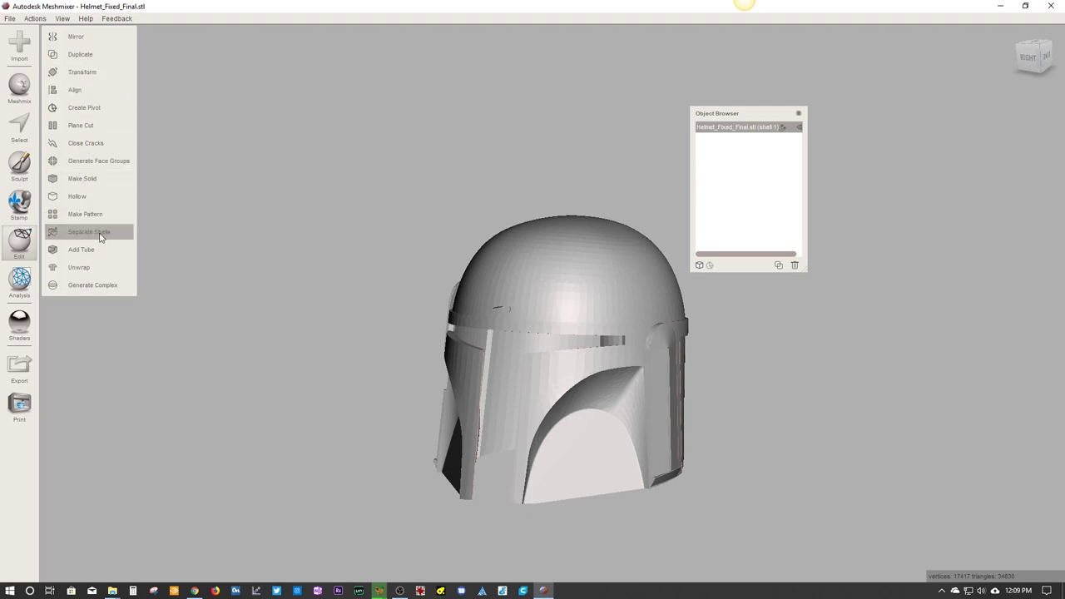
pyautogui.click(99, 160)
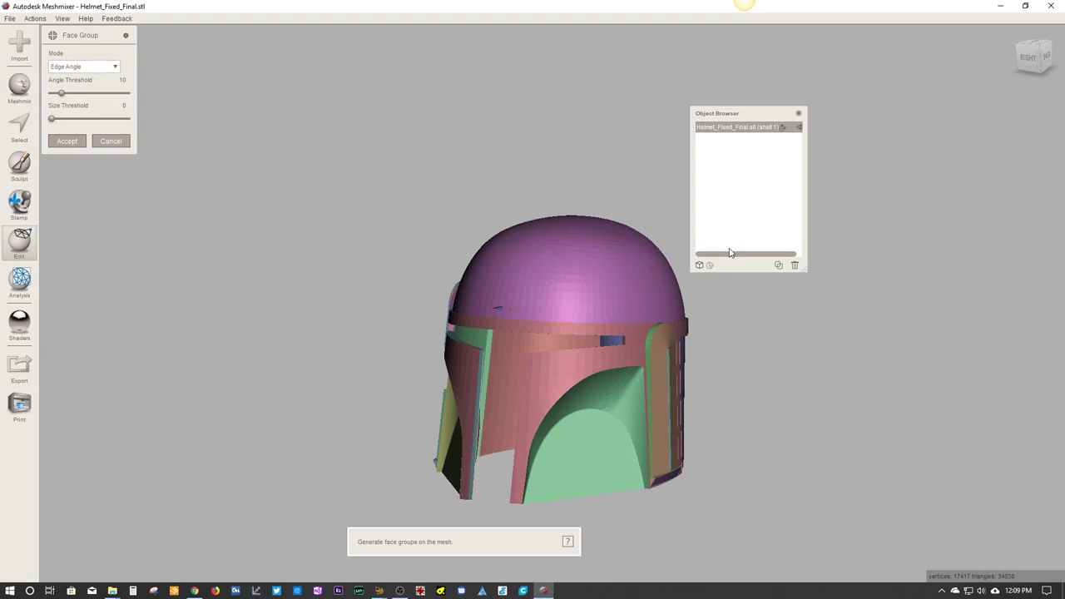
pyautogui.moveTo(385, 297); pyautogui.dragTo(586, 299, button='right')
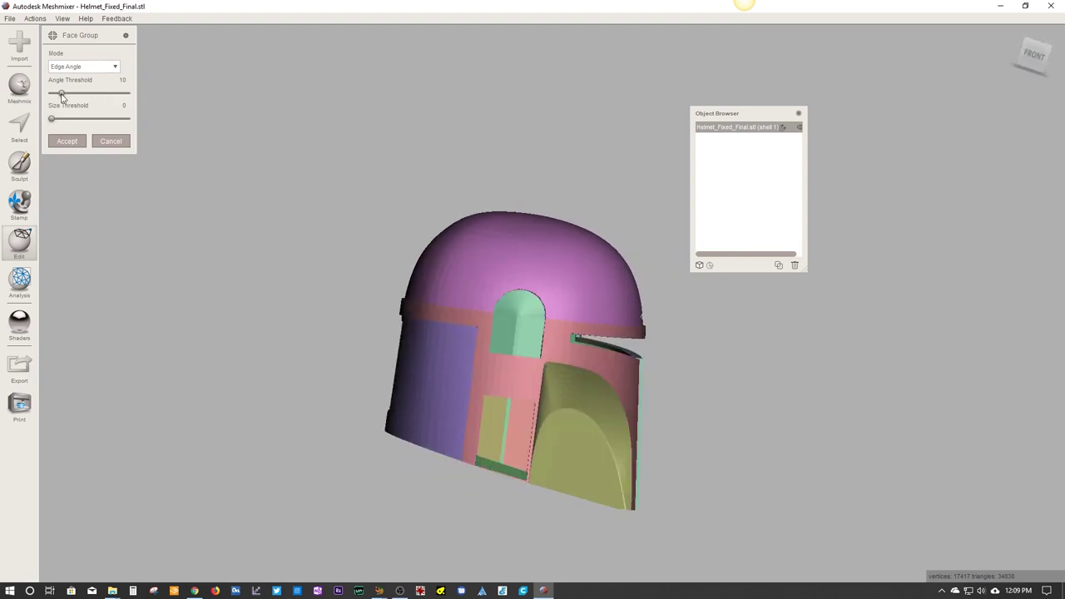
pyautogui.moveTo(61, 96); pyautogui.dragTo(115, 96)
pyautogui.moveTo(199, 119)
pyautogui.mouseDown(button='right')
pyautogui.moveTo(309, 192)
pyautogui.moveTo(126, 230)
pyautogui.moveTo(75, 265)
pyautogui.moveTo(72, 257)
pyautogui.moveTo(257, 188)
pyautogui.moveTo(339, 172)
pyautogui.moveTo(407, 104)
pyautogui.moveTo(401, 114)
pyautogui.moveTo(376, 40)
pyautogui.moveTo(299, 134)
pyautogui.moveTo(148, 97)
pyautogui.moveTo(200, 127)
pyautogui.mouseUp(button='right')
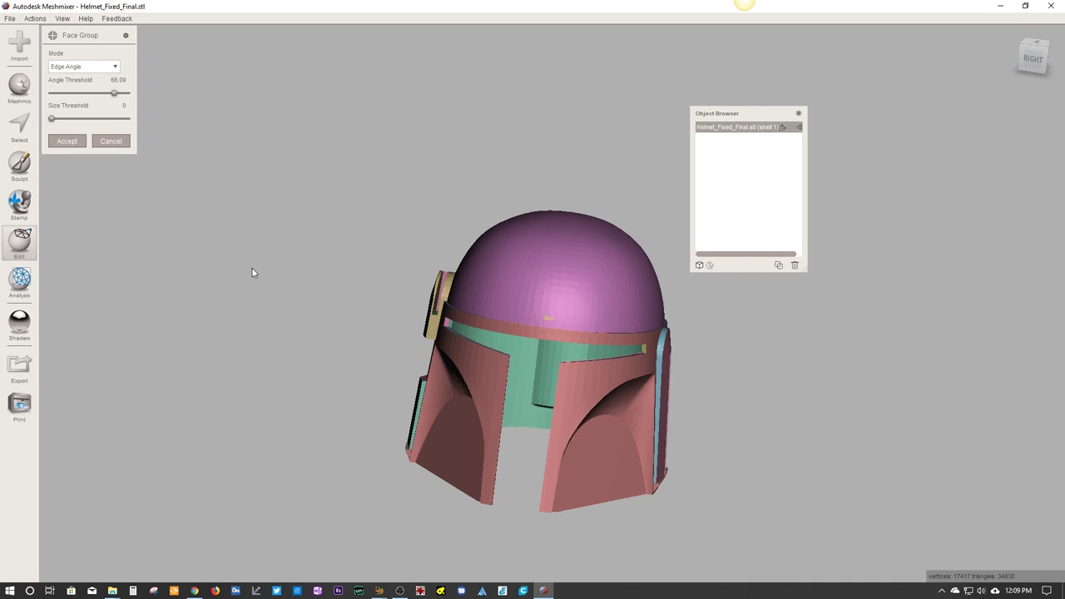
pyautogui.press('space')
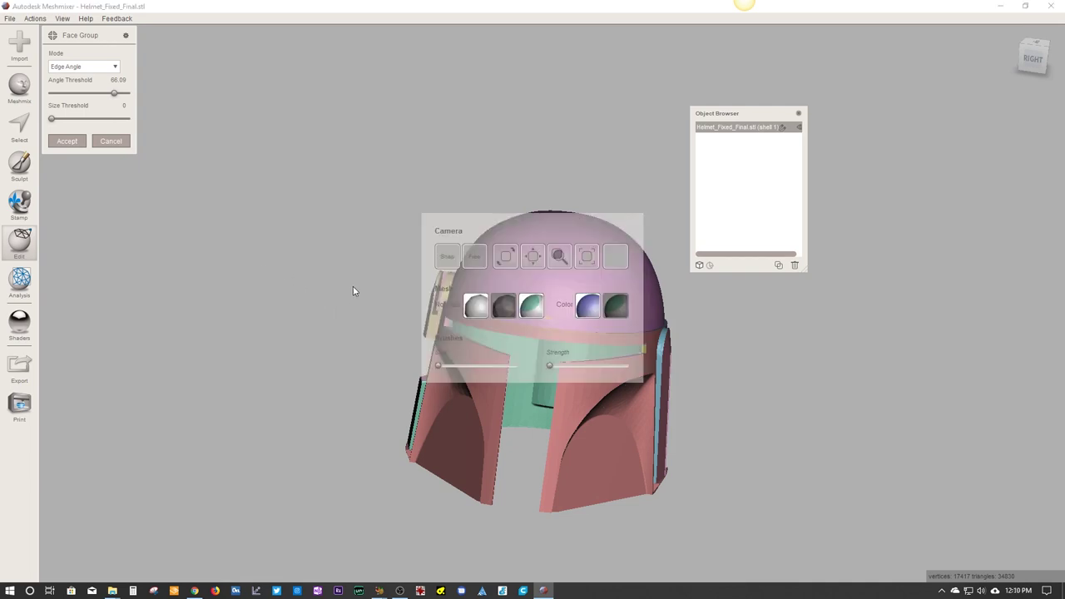
pyautogui.click(591, 309)
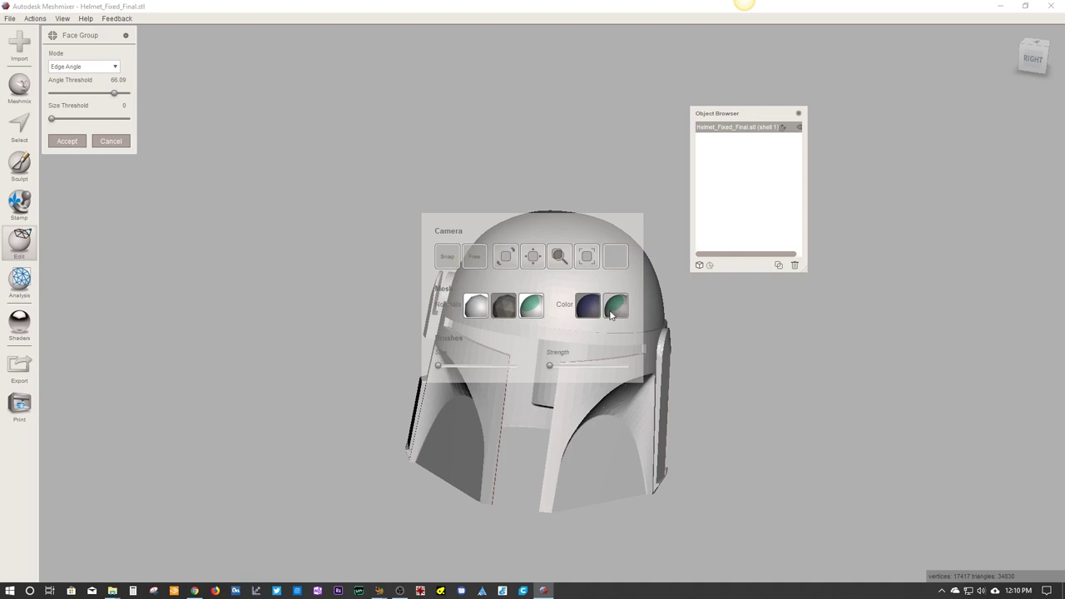
pyautogui.click(614, 308)
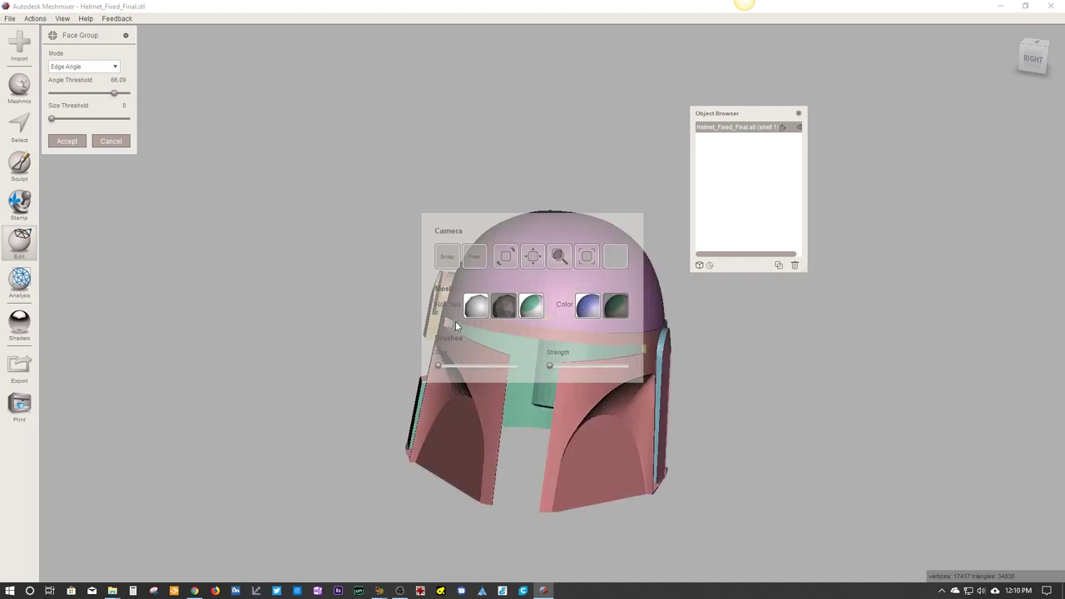
pyautogui.press('space')
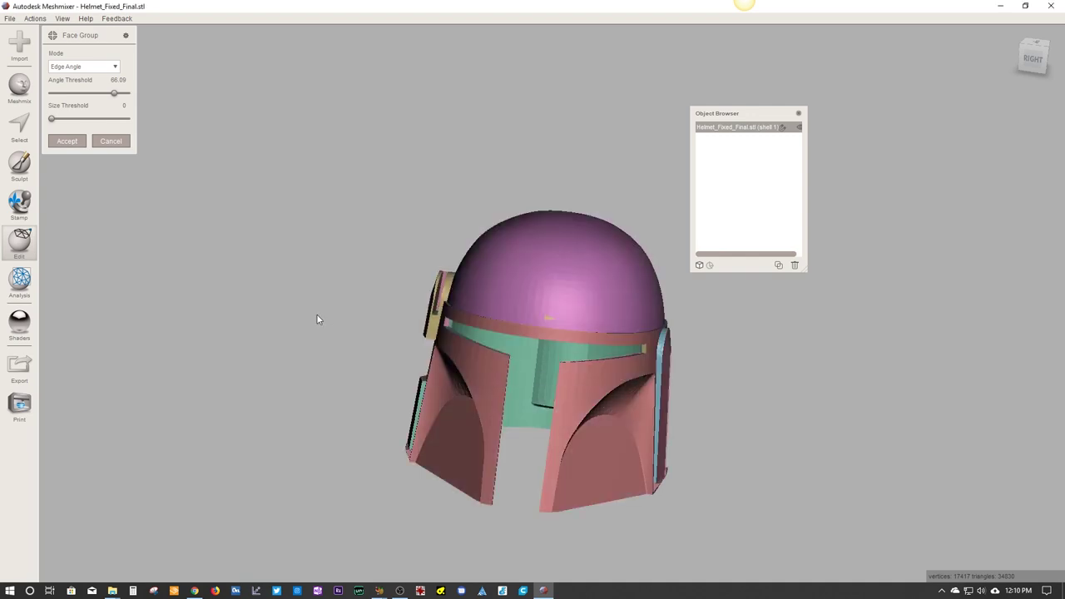
pyautogui.click(69, 142)
# - Select the helmet's dome face group with the Select tool
pyautogui.moveTo(241, 254); pyautogui.dragTo(238, 285, button='right')
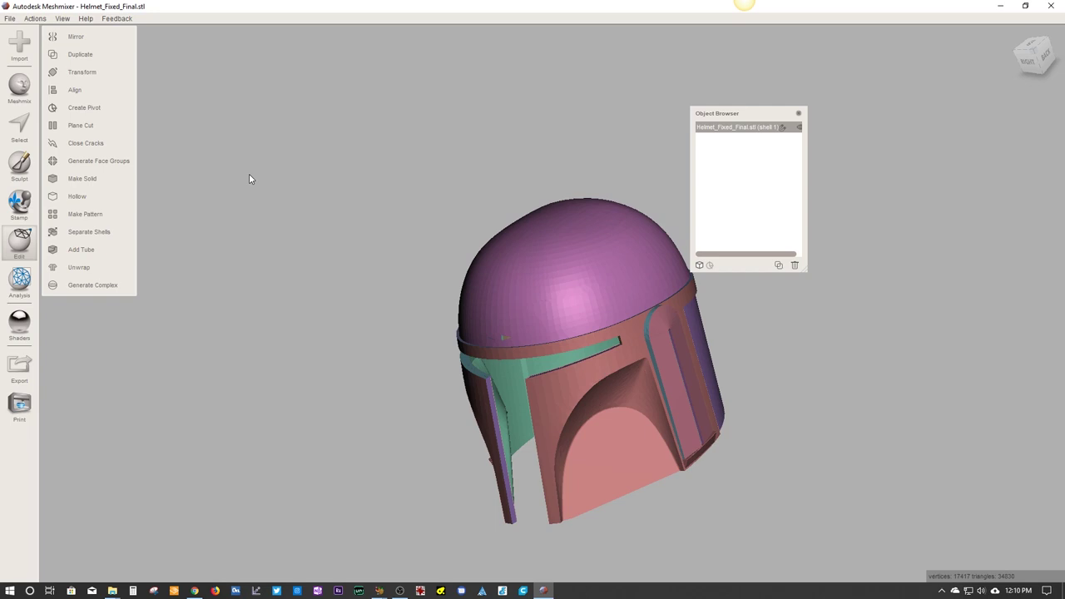
pyautogui.click(78, 267)
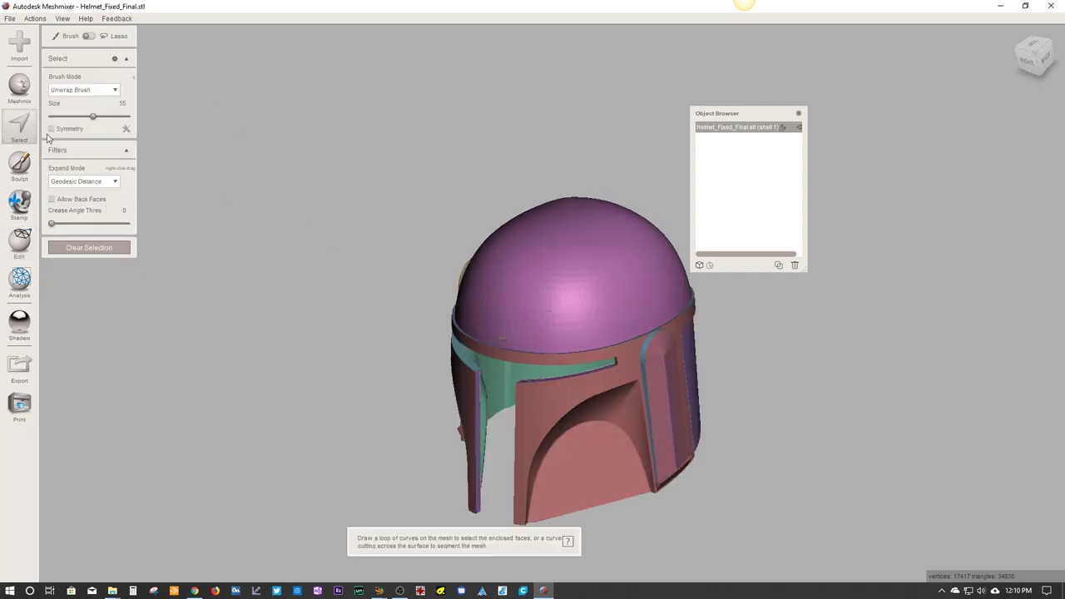
pyautogui.click(559, 292)
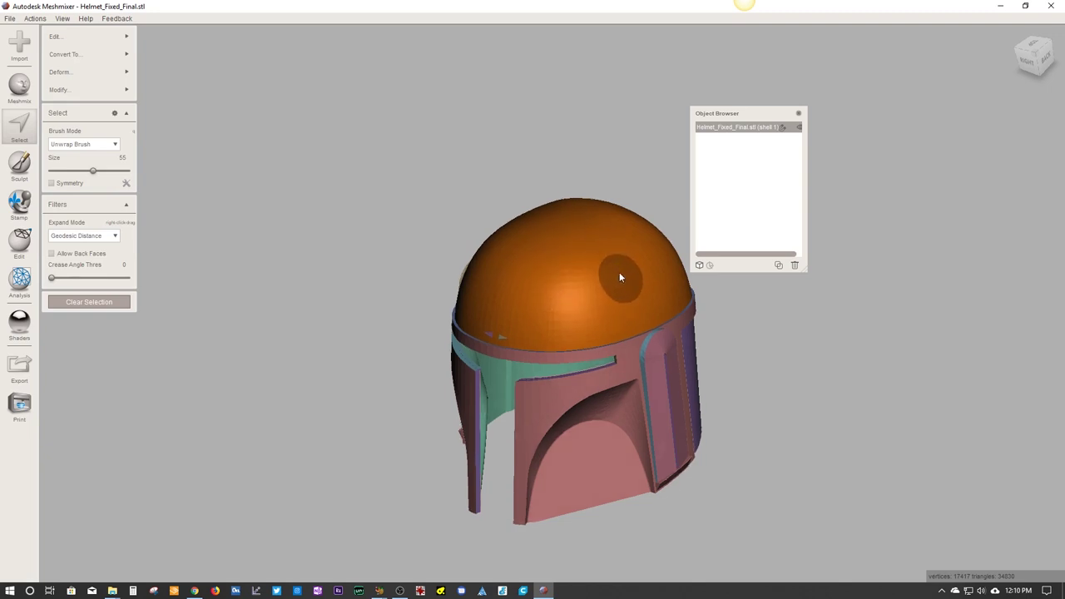
pyautogui.moveTo(619, 275); pyautogui.dragTo(604, 314, button='right')
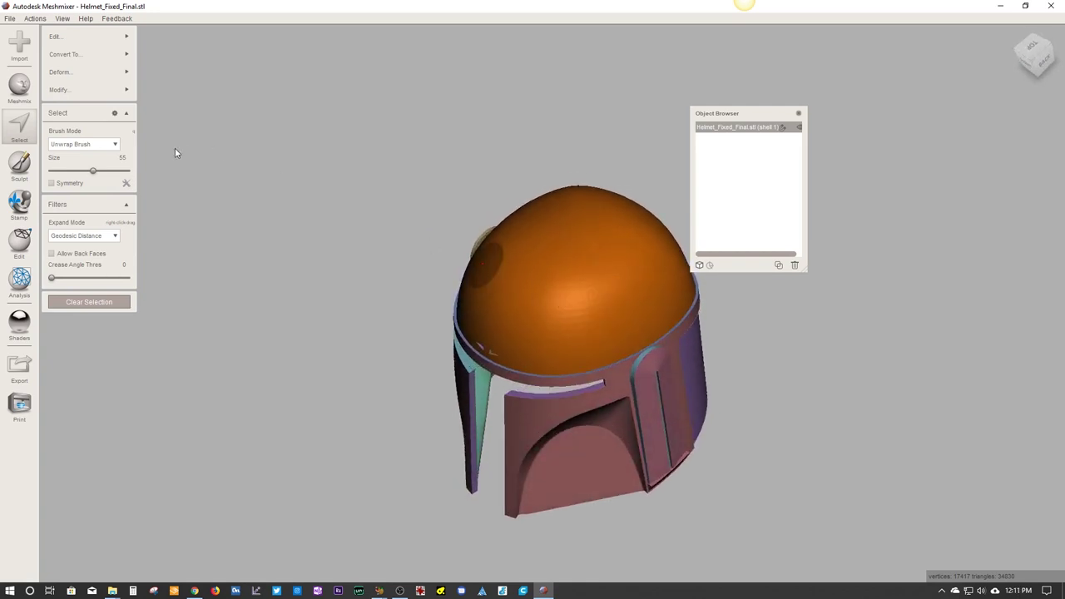
pyautogui.moveTo(71, 38)
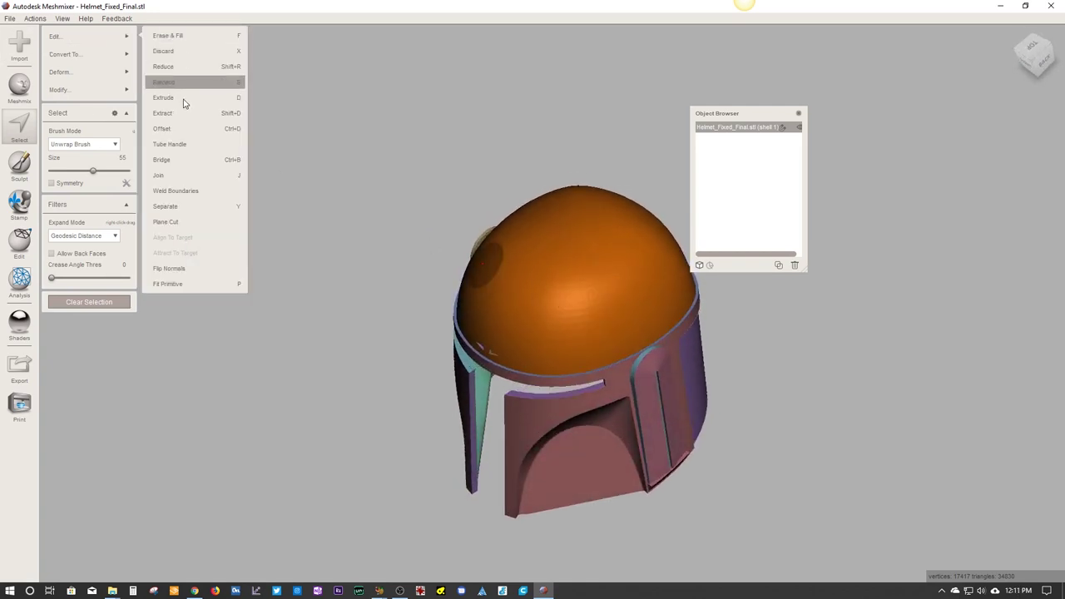
# - Separate the dome into its own part, delete the leftover shell 1, and zoom onto the dome
pyautogui.click(201, 208)
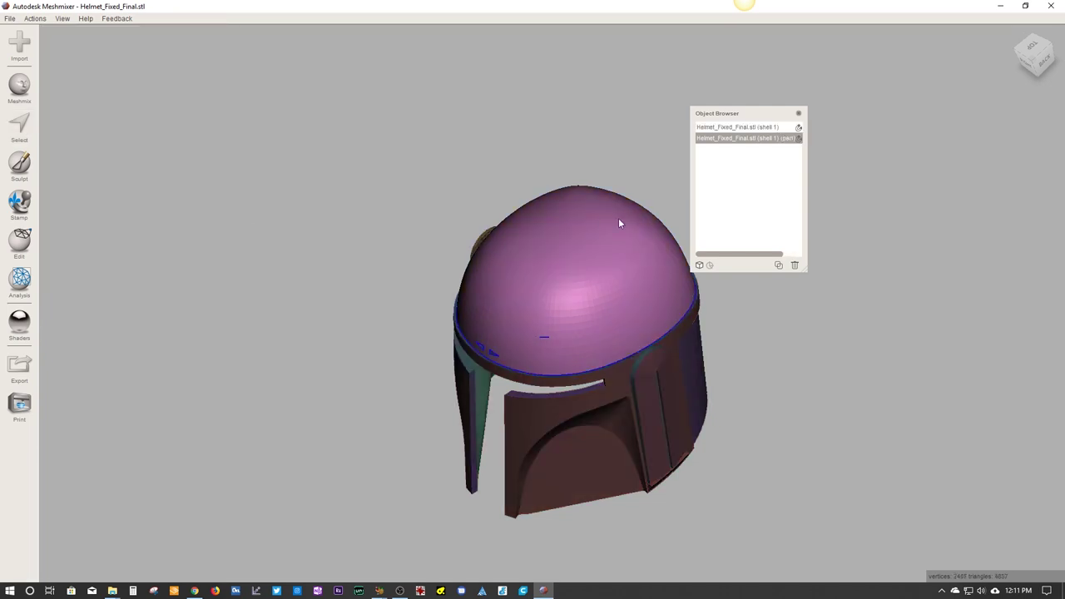
pyautogui.click(714, 128)
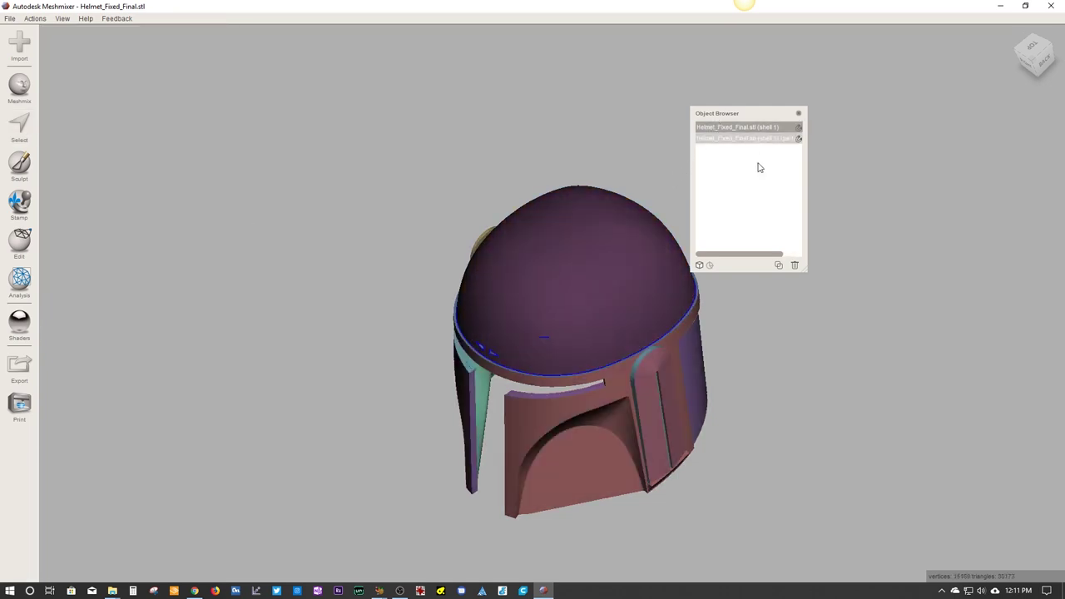
pyautogui.click(793, 266)
pyautogui.moveTo(605, 409); pyautogui.dragTo(630, 351, button='right')
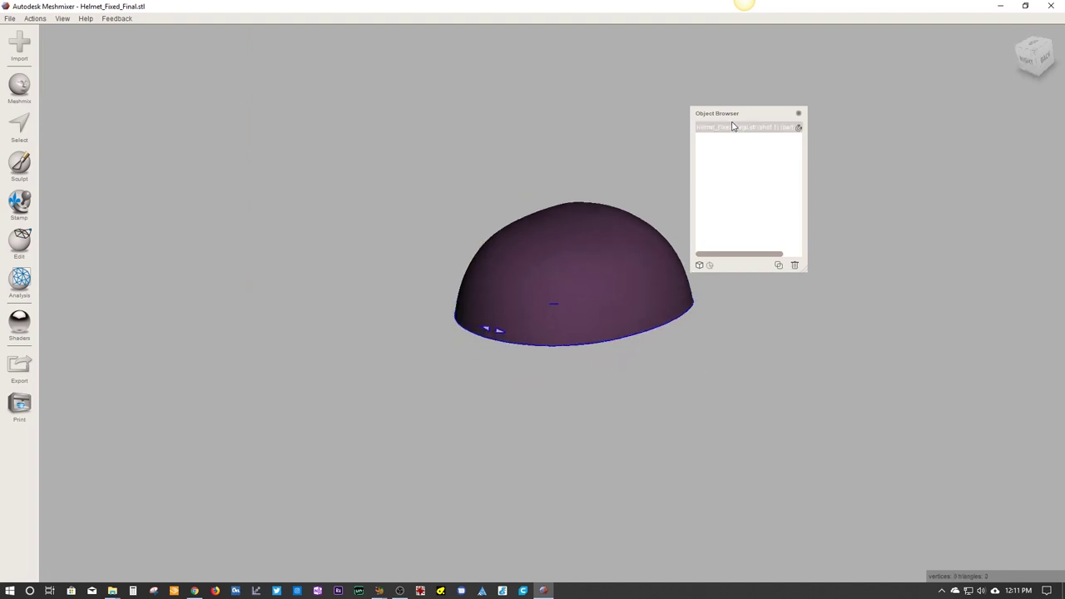
pyautogui.click(595, 285)
pyautogui.moveTo(518, 329); pyautogui.dragTo(554, 313, button='right')
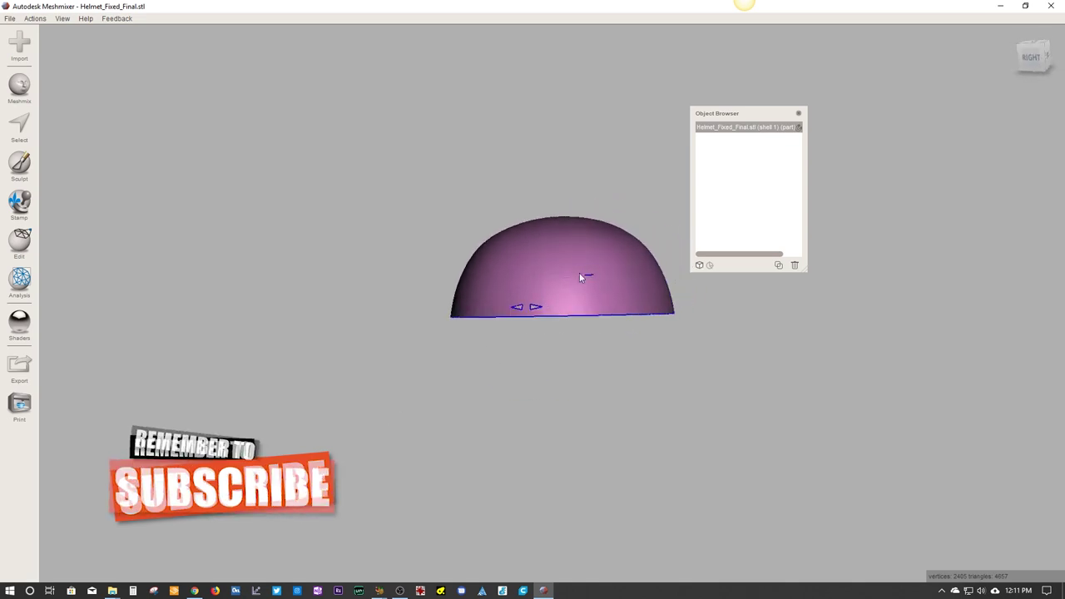
pyautogui.scroll(2, 611, 275)
pyautogui.scroll(1, 613, 282)
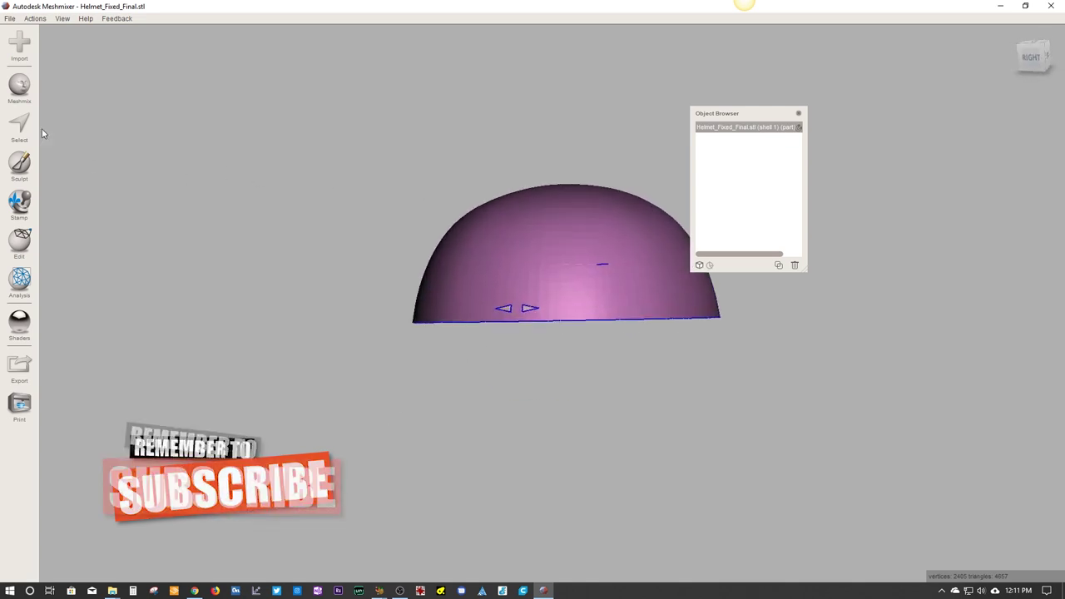
# - Brush-select the stray-mark patch on the dome, Erase & Fill it, then clear the selection
pyautogui.click(19, 125)
pyautogui.click(579, 264)
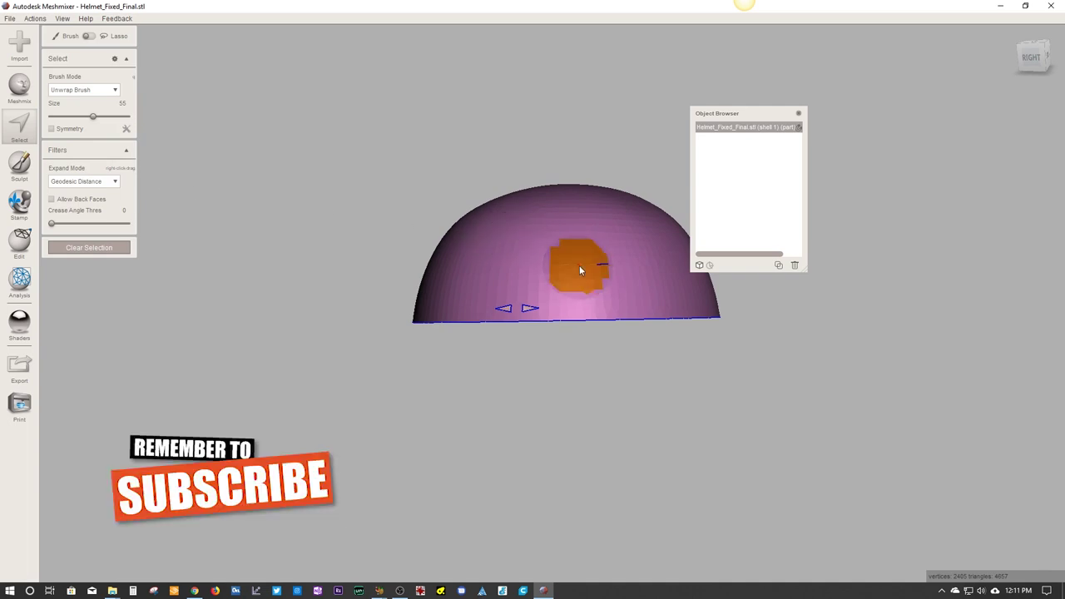
pyautogui.moveTo(579, 265); pyautogui.dragTo(590, 266)
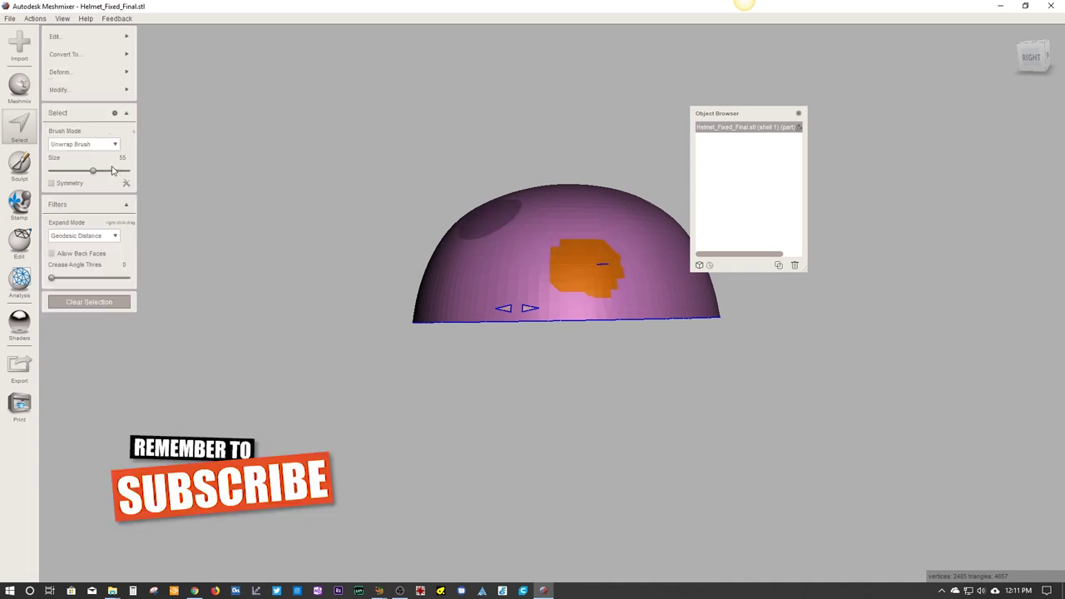
pyautogui.moveTo(93, 37)
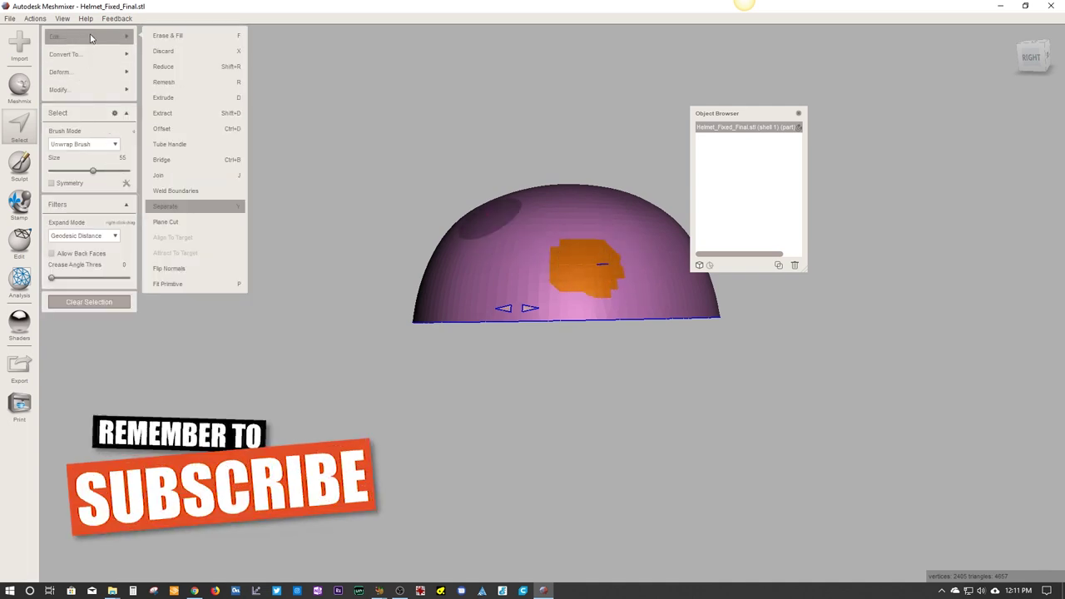
pyautogui.click(158, 37)
pyautogui.click(67, 204)
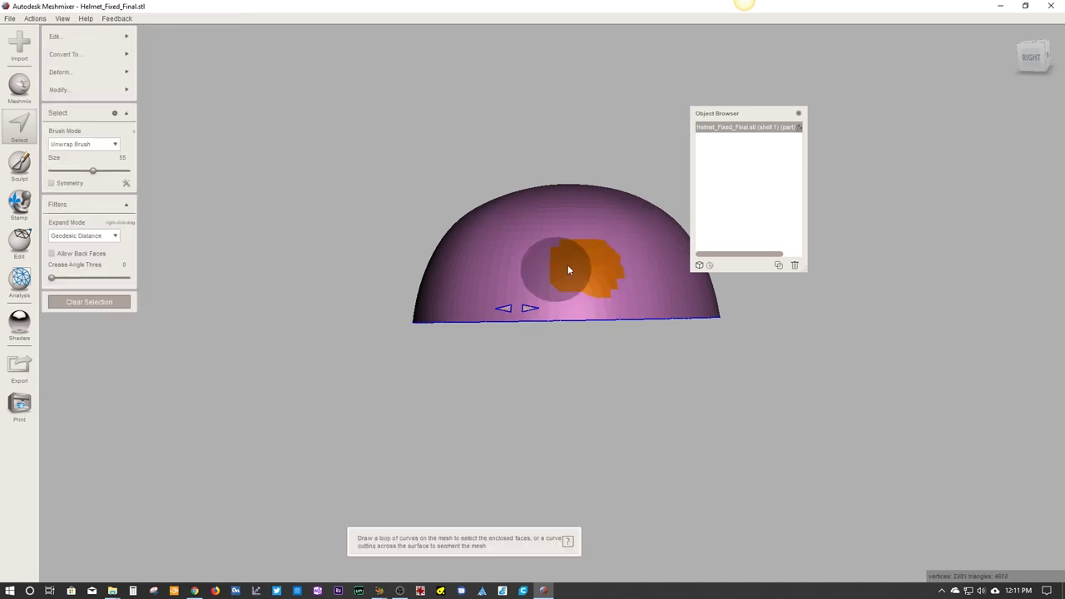
pyautogui.moveTo(568, 268)
pyautogui.mouseDown(button='right')
pyautogui.moveTo(613, 242)
pyautogui.moveTo(507, 242)
pyautogui.moveTo(507, 256)
pyautogui.mouseUp(button='right')
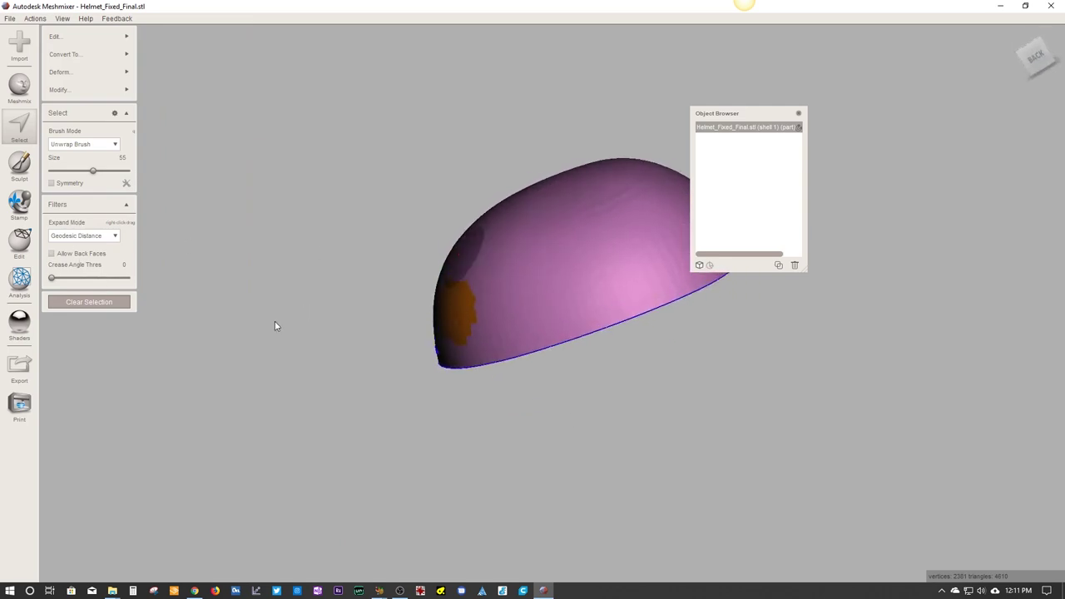
pyautogui.press('Escape')
pyautogui.moveTo(331, 339); pyautogui.dragTo(477, 311, button='right')
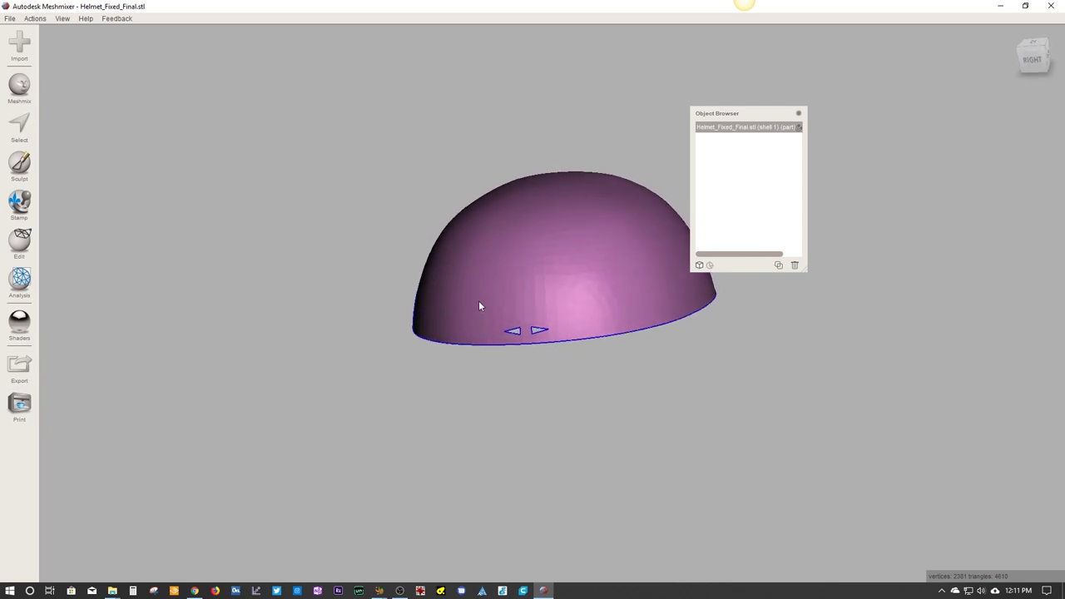
# - Run Inspector Auto Repair All with the default flat fill, then undo it
pyautogui.click(20, 280)
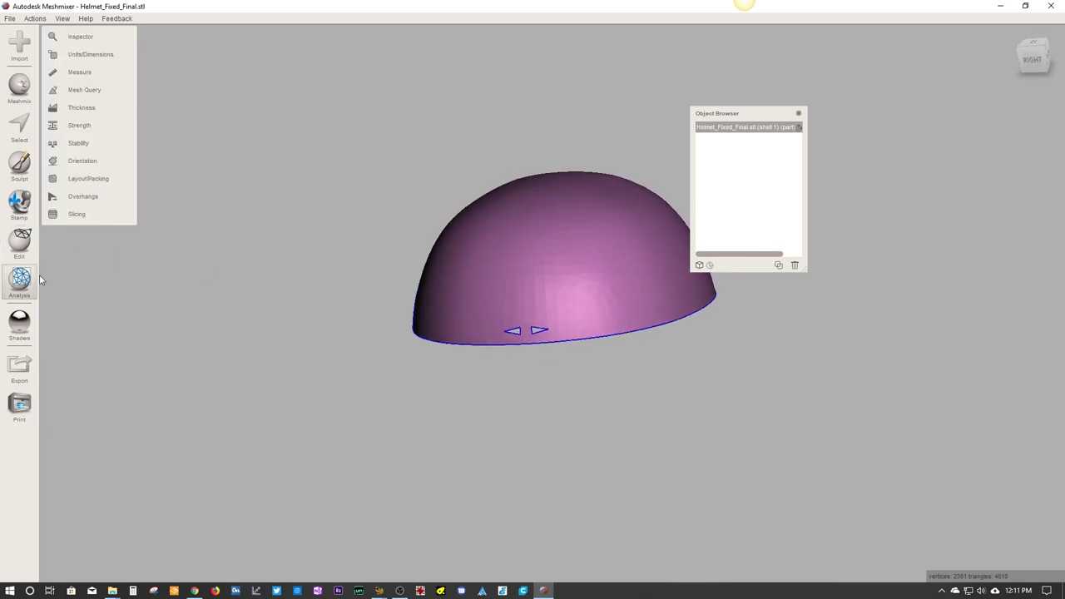
pyautogui.click(97, 33)
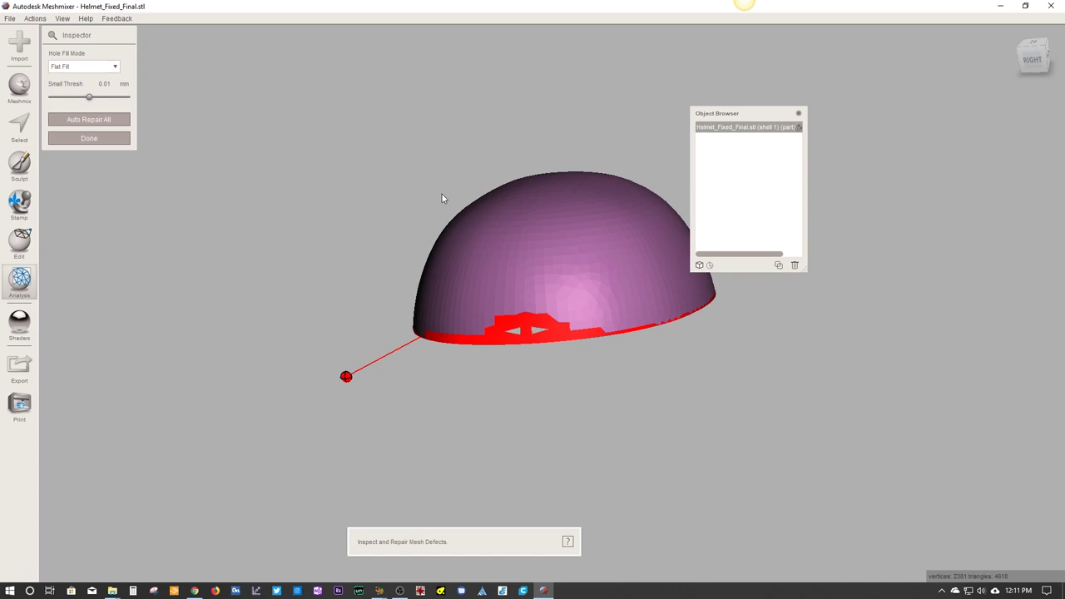
pyautogui.click(73, 123)
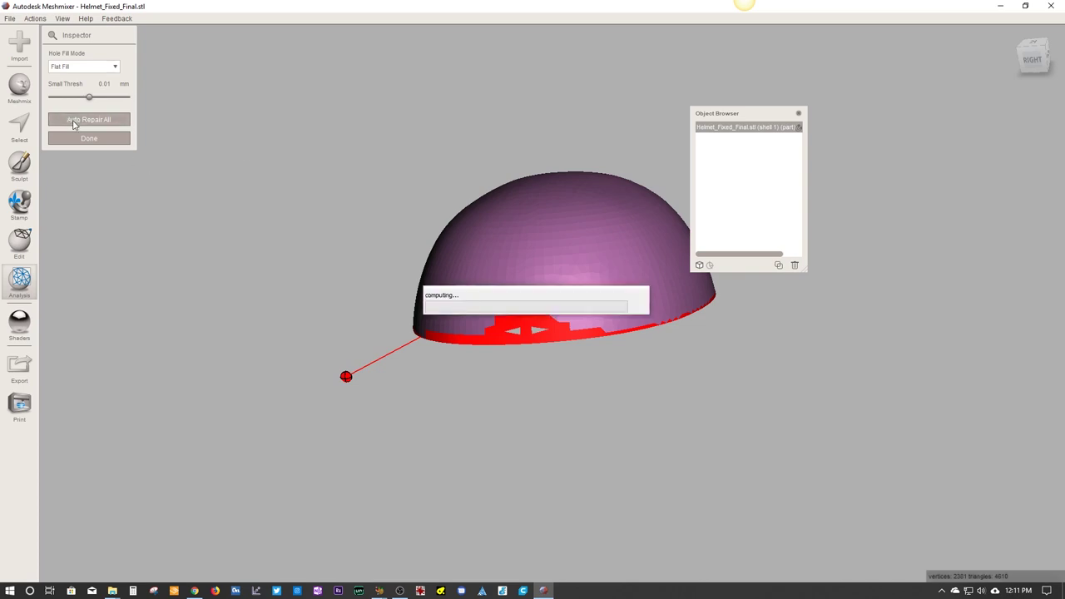
pyautogui.moveTo(432, 339); pyautogui.dragTo(559, 285, button='right')
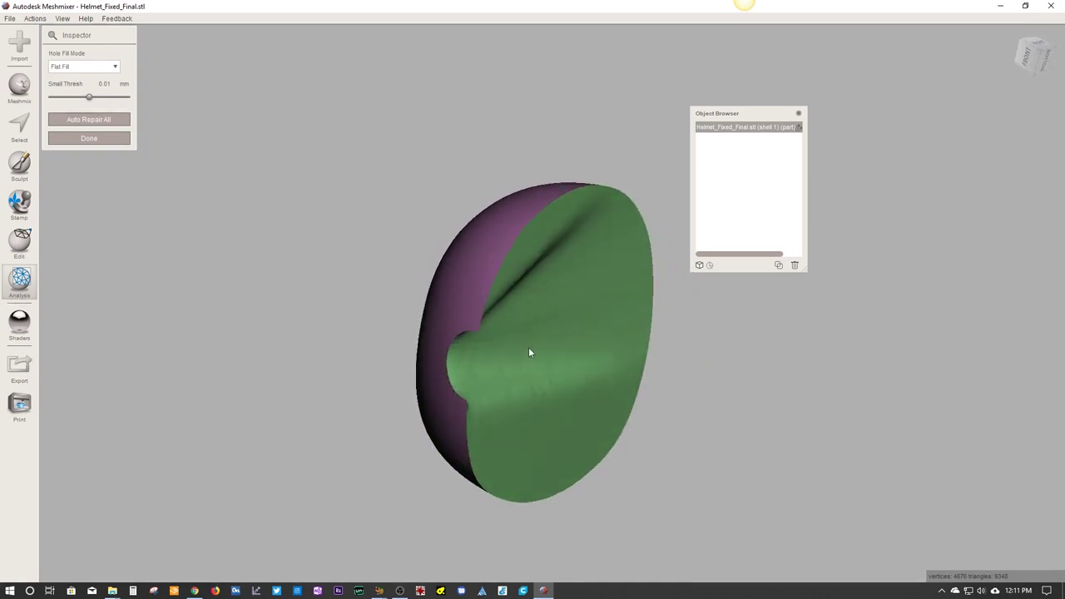
pyautogui.press('Return')
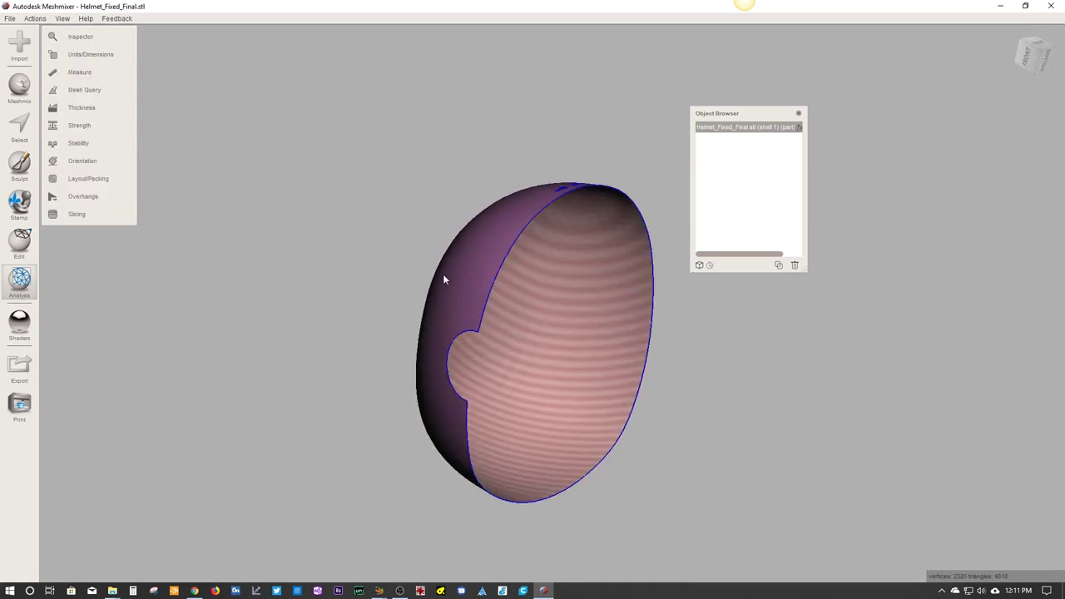
# - Repair all dome defects again with Hole Fill Mode set to Minimal Fill
pyautogui.click(80, 37)
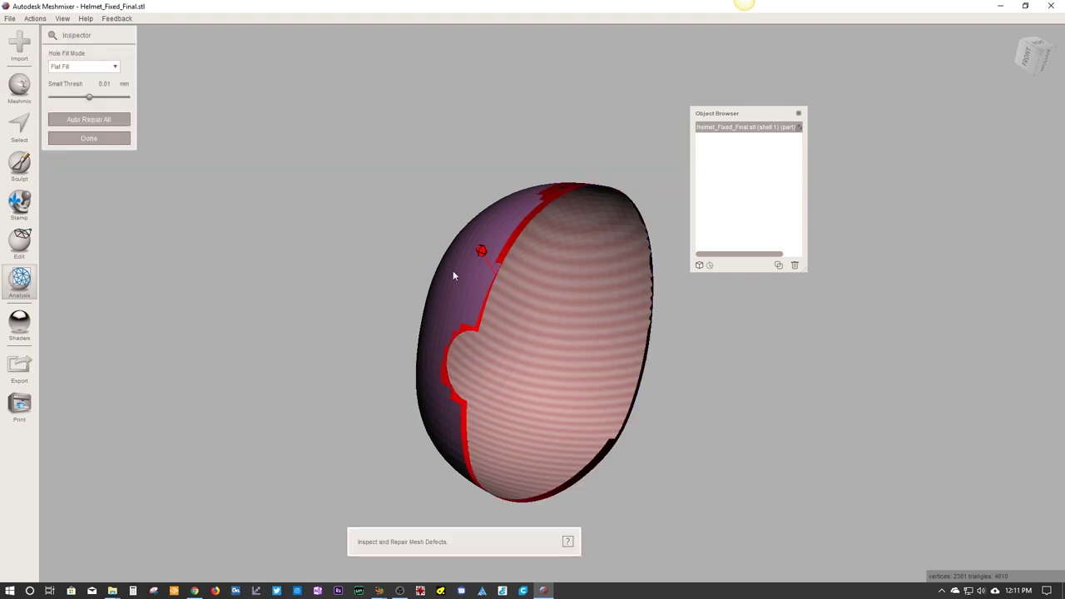
pyautogui.click(72, 73)
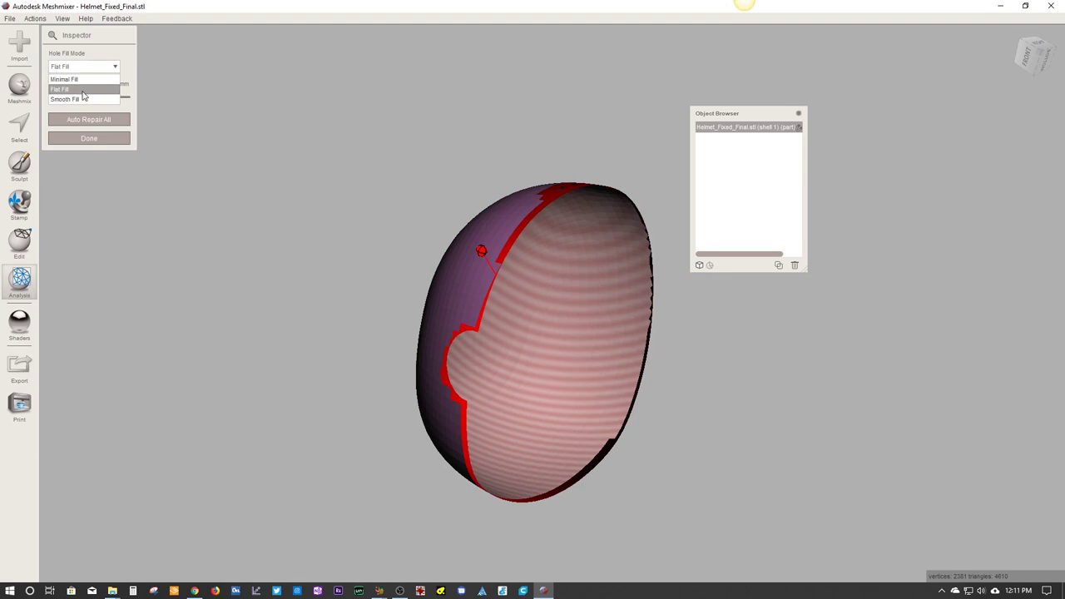
pyautogui.click(70, 79)
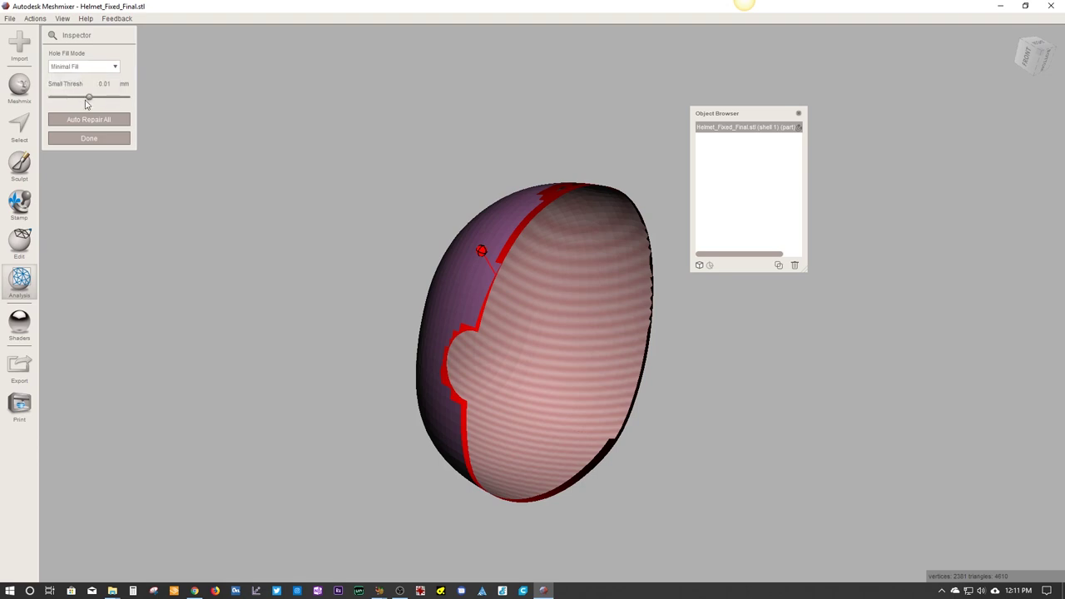
pyautogui.click(89, 119)
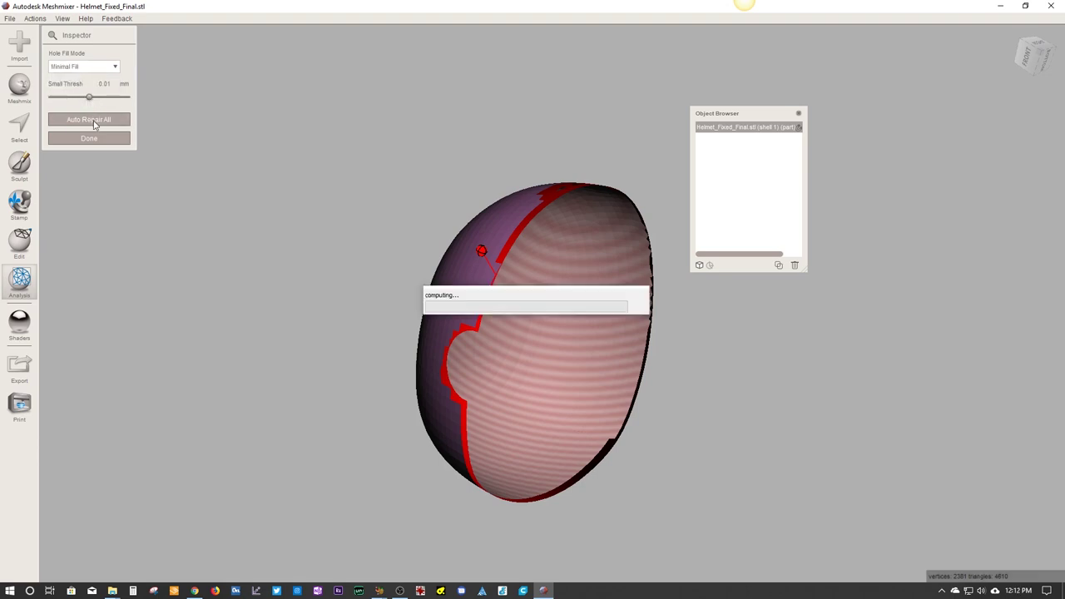
pyautogui.moveTo(406, 219); pyautogui.dragTo(202, 275, button='right')
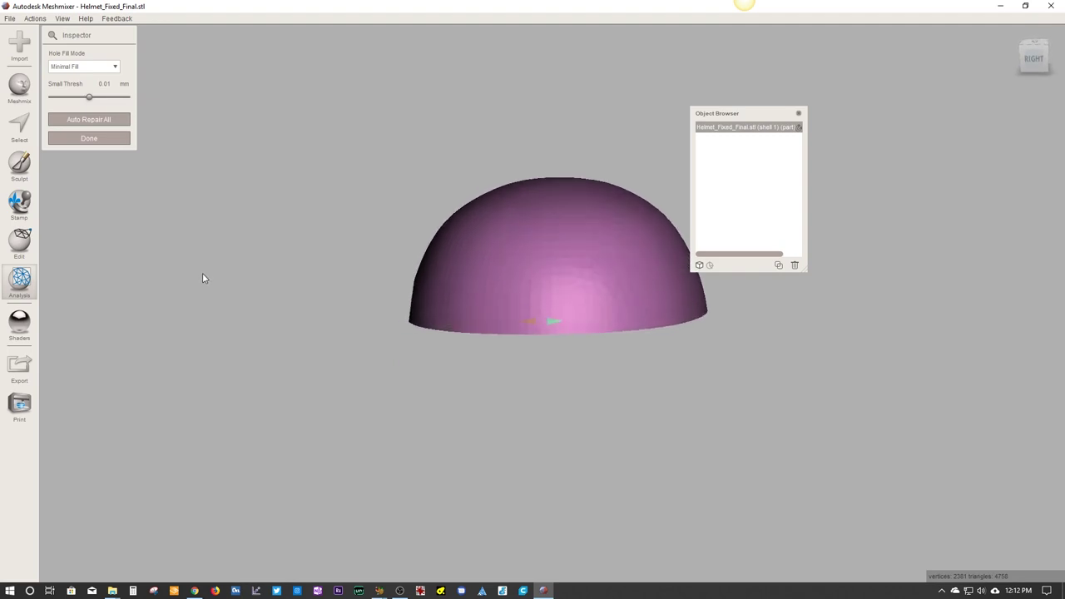
# - Plane-cut the dome with the plane rotated 90° to vertical, discarding one half
pyautogui.click(22, 249)
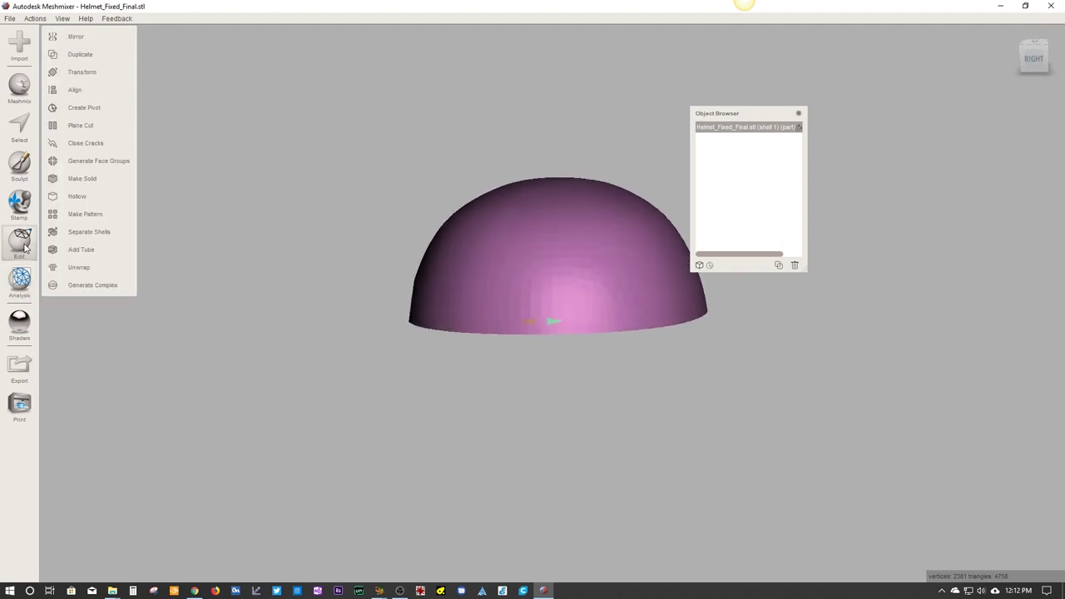
pyautogui.click(80, 124)
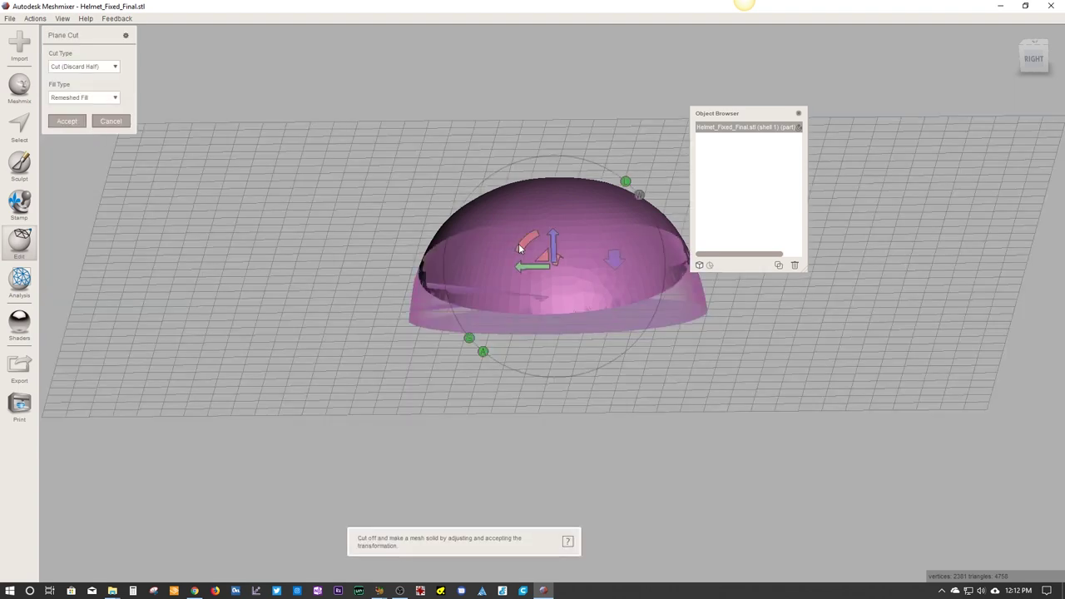
pyautogui.moveTo(519, 248); pyautogui.dragTo(602, 205)
pyautogui.moveTo(602, 205); pyautogui.dragTo(671, 305, button='right')
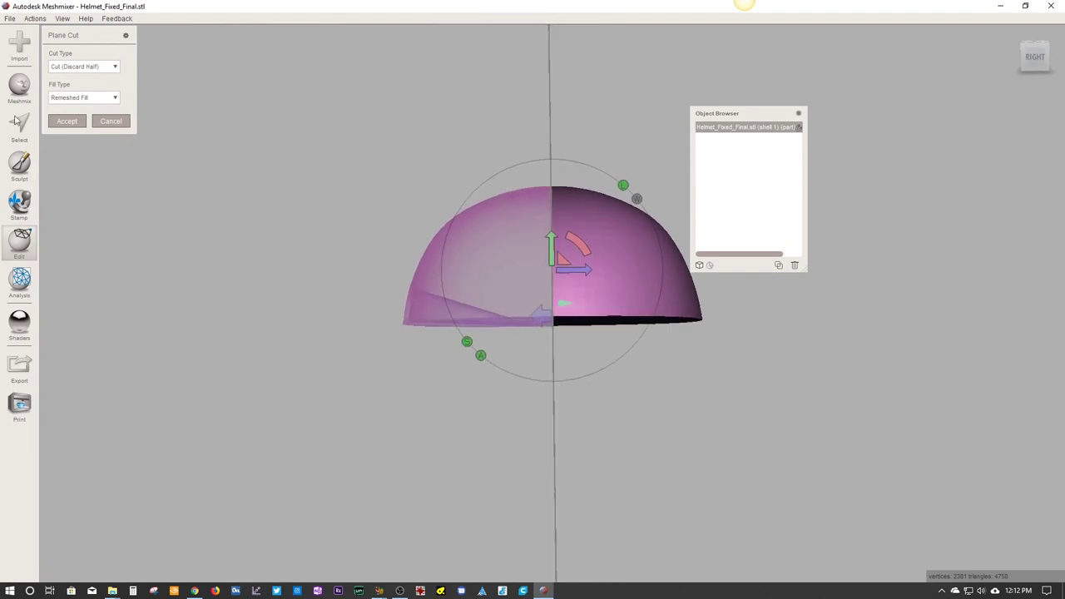
pyautogui.click(67, 120)
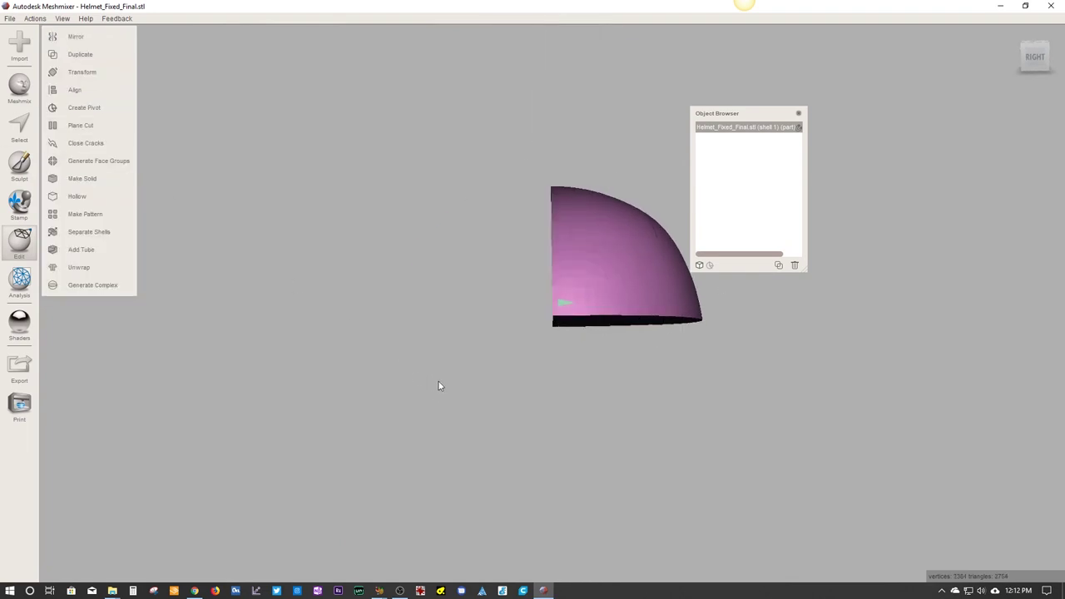
pyautogui.moveTo(440, 385); pyautogui.dragTo(547, 280, button='right')
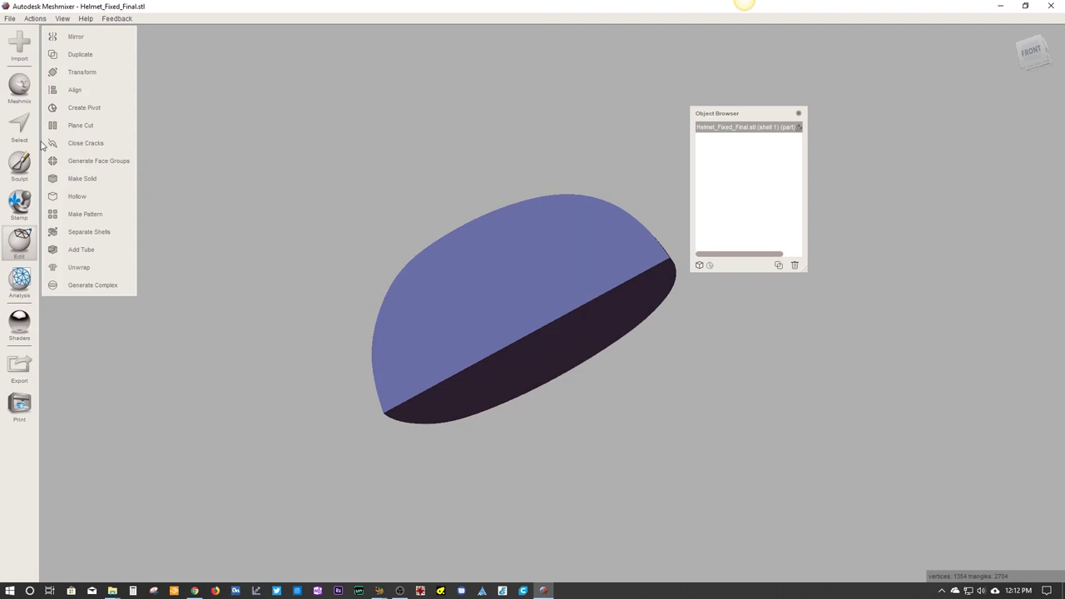
# - Inspect the half dome's outer surface, move the Object Browser aside and bring up the Edit operations
pyautogui.click(20, 125)
pyautogui.doubleClick(478, 325)
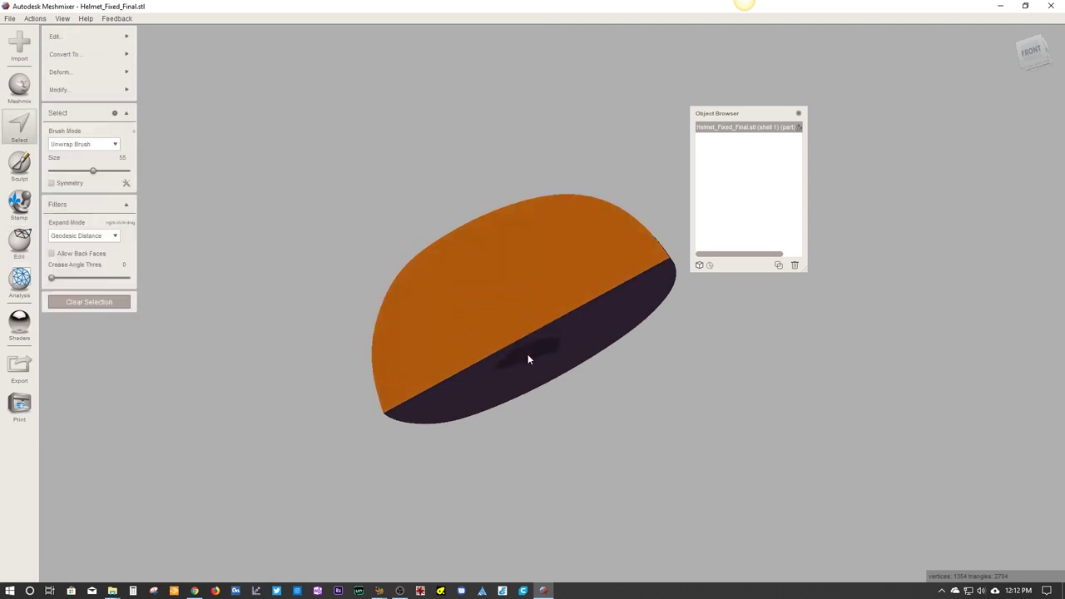
pyautogui.moveTo(527, 360); pyautogui.dragTo(500, 413, button='right')
pyautogui.press('Escape')
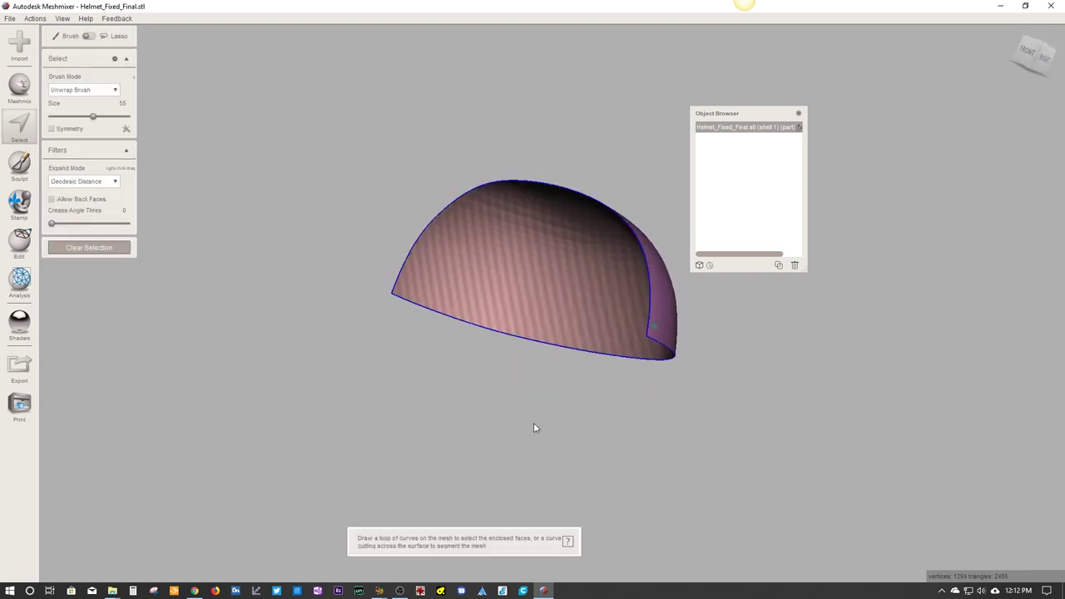
pyautogui.moveTo(585, 379); pyautogui.dragTo(530, 375, button='right')
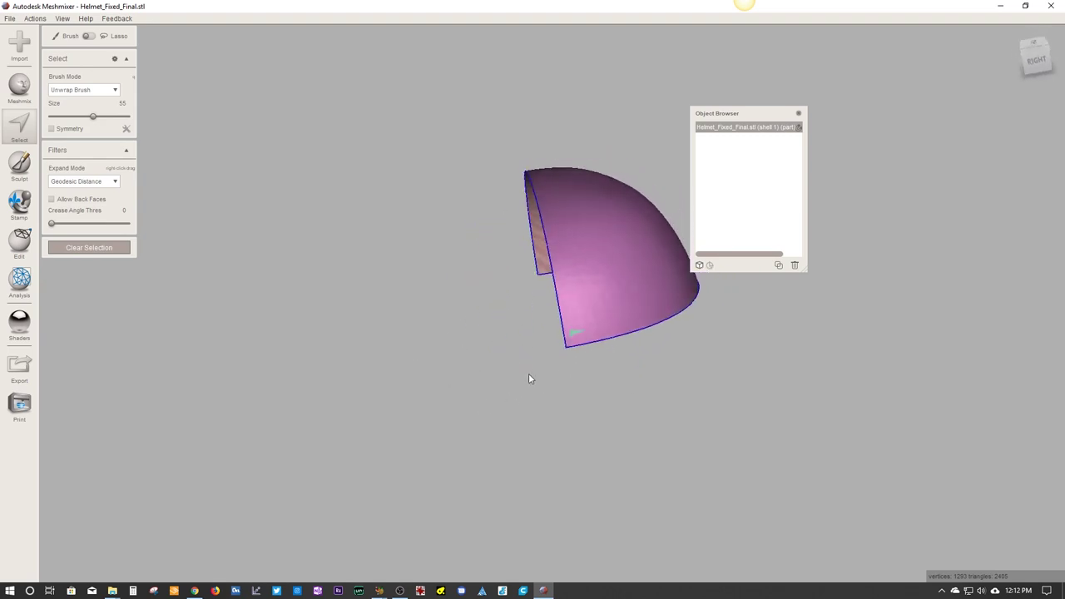
pyautogui.moveTo(751, 114); pyautogui.dragTo(918, 48)
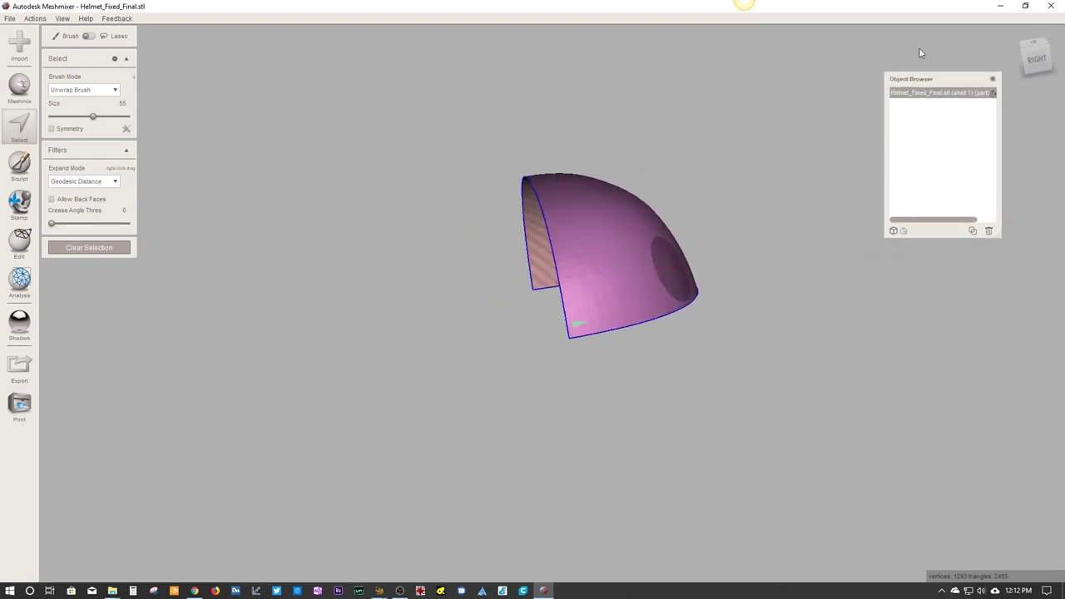
pyautogui.click(27, 246)
pyautogui.moveTo(423, 295); pyautogui.dragTo(433, 402, button='right')
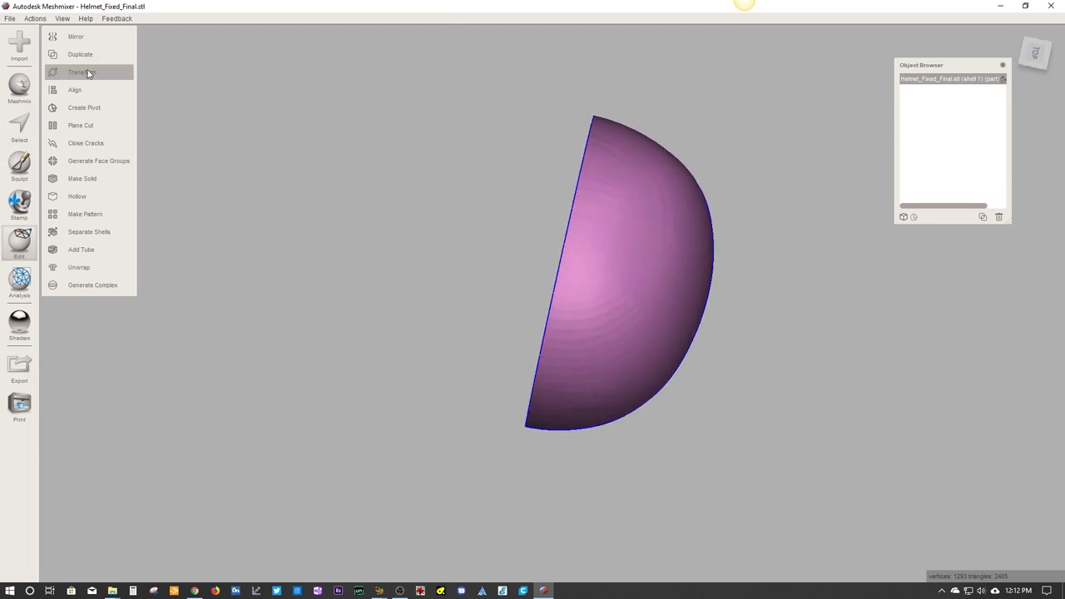
# - Slice the shell with a Plane Cut rotated upright to 90°, using Slice (Keep Both)
pyautogui.click(76, 125)
pyautogui.moveTo(599, 441); pyautogui.dragTo(595, 309, button='right')
pyautogui.moveTo(601, 241); pyautogui.dragTo(684, 213)
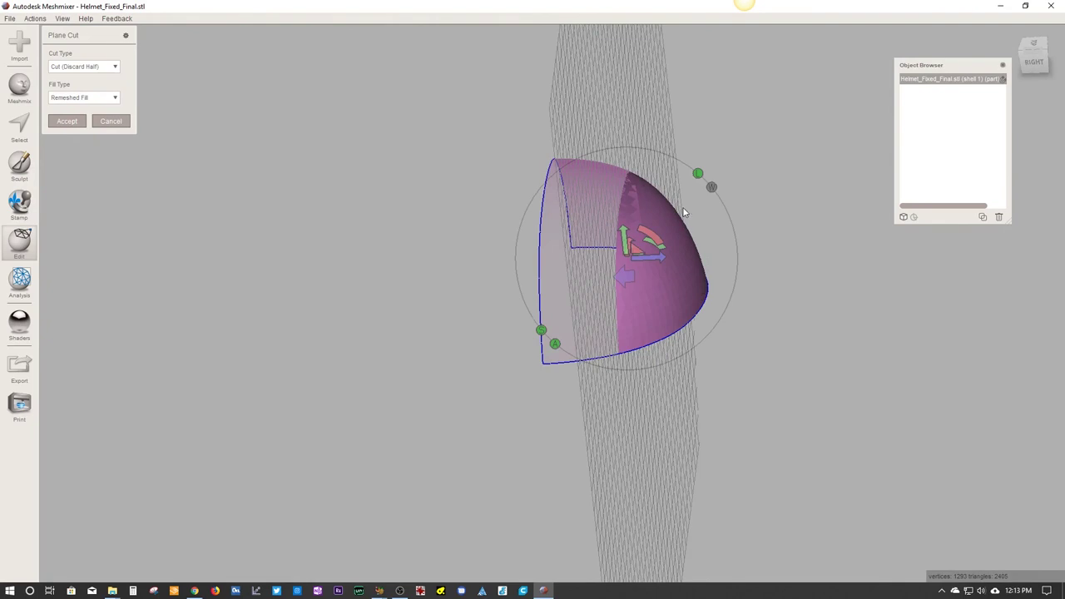
pyautogui.click(1033, 58)
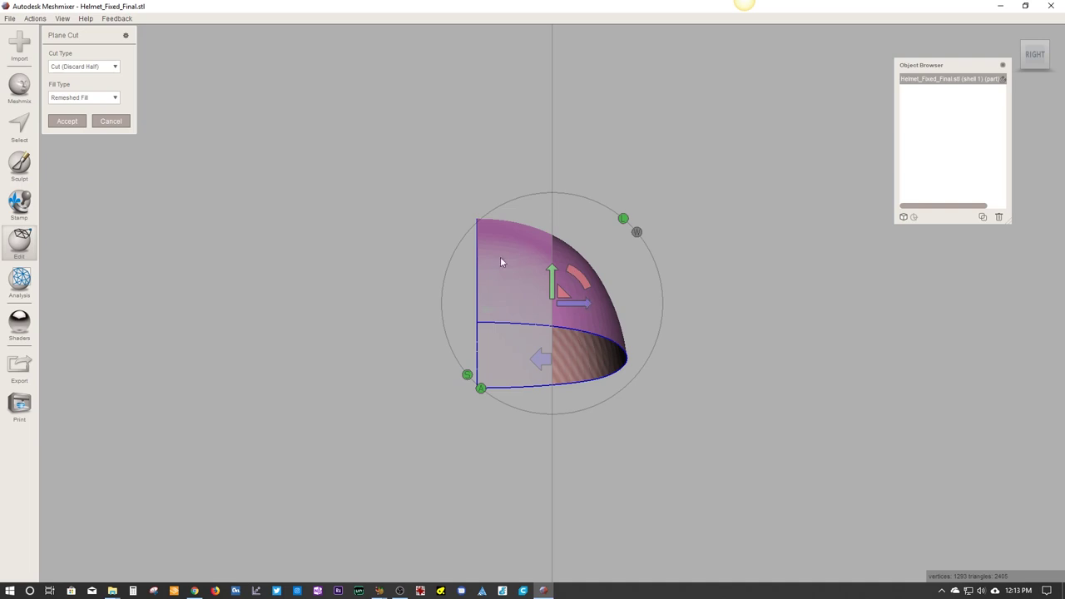
pyautogui.click(66, 121)
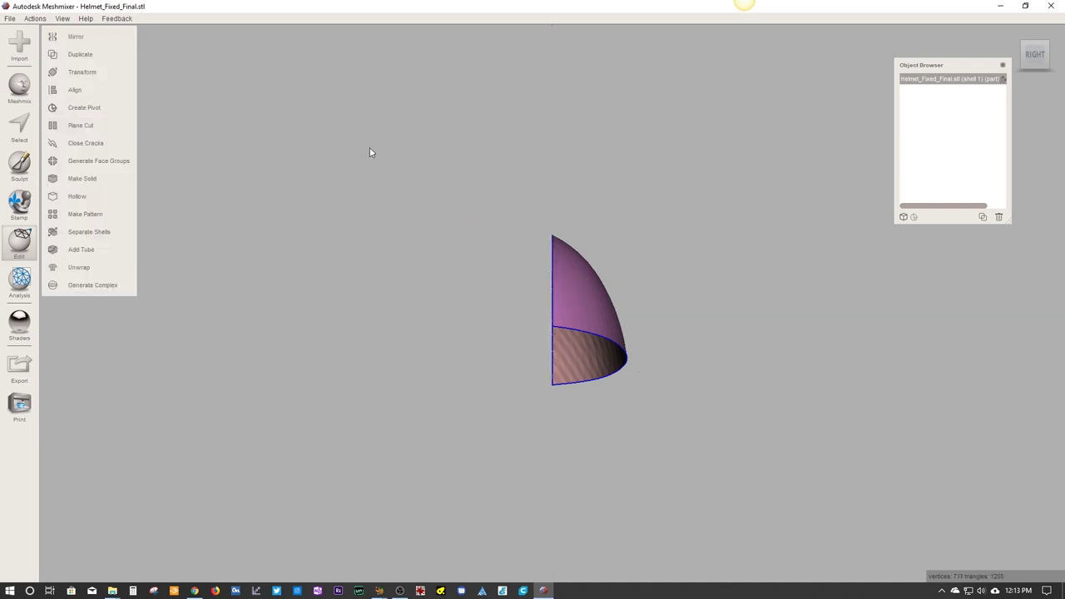
pyautogui.press('c')
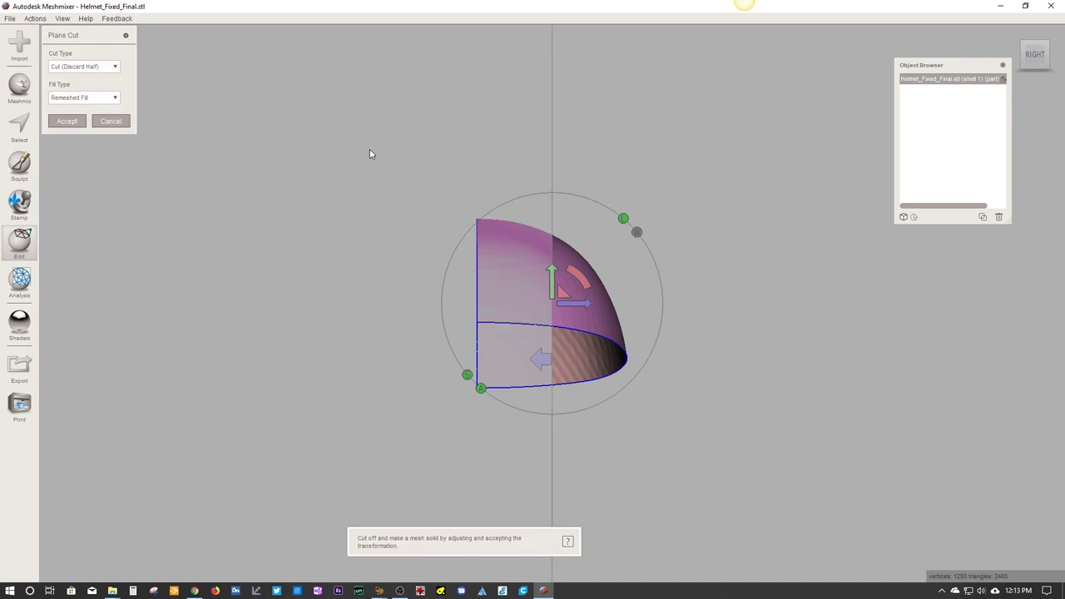
pyautogui.click(61, 68)
pyautogui.click(67, 90)
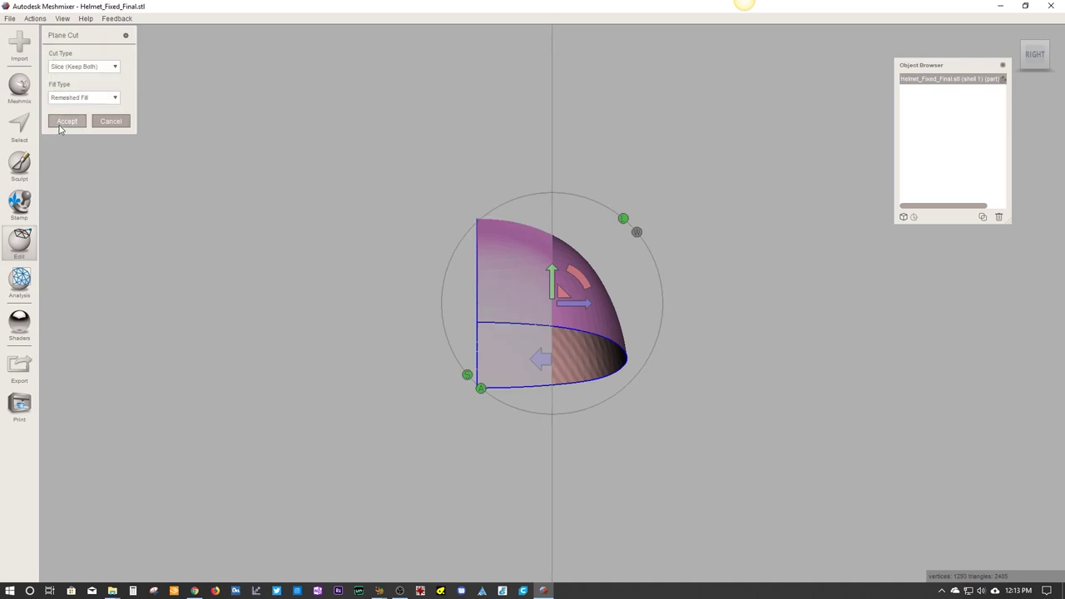
pyautogui.click(66, 122)
pyautogui.moveTo(379, 244); pyautogui.dragTo(488, 243, button='right')
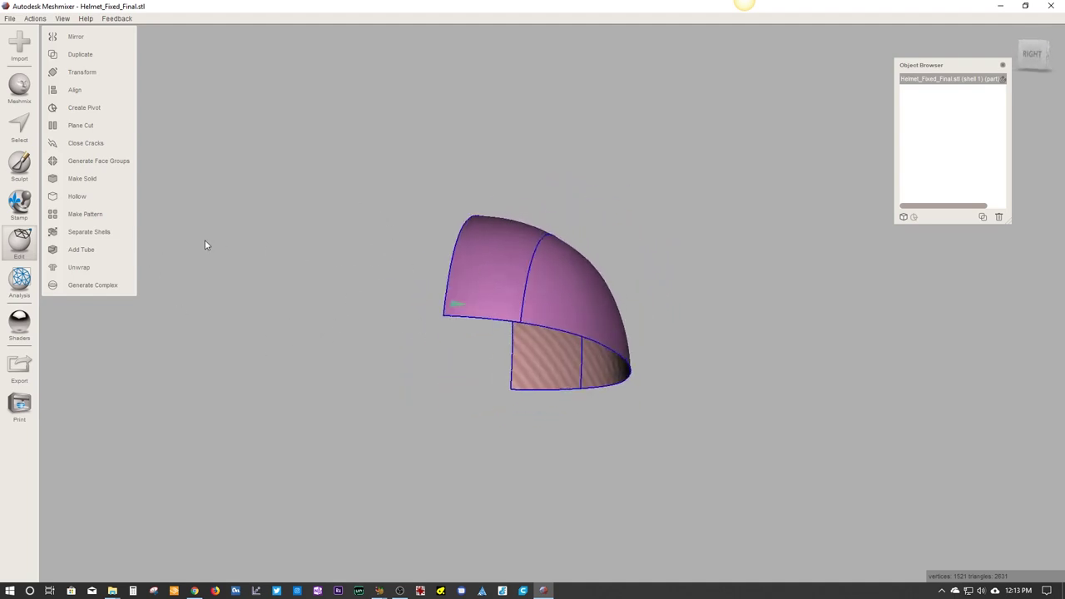
# - Separate the sliced shell into part_1 and part_2 and inspect each part
pyautogui.click(97, 237)
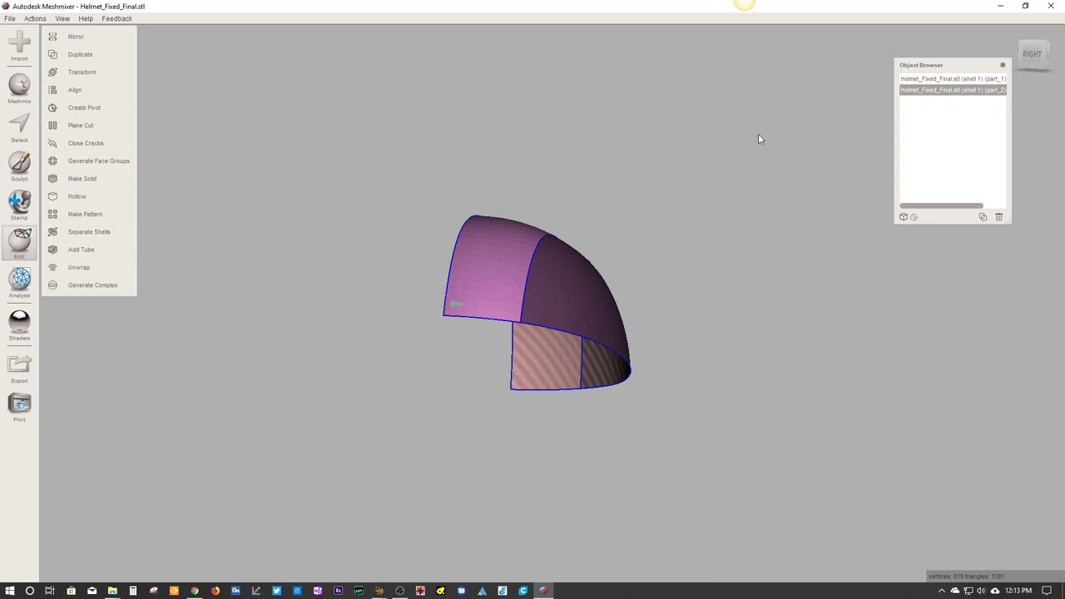
pyautogui.click(914, 79)
pyautogui.click(916, 90)
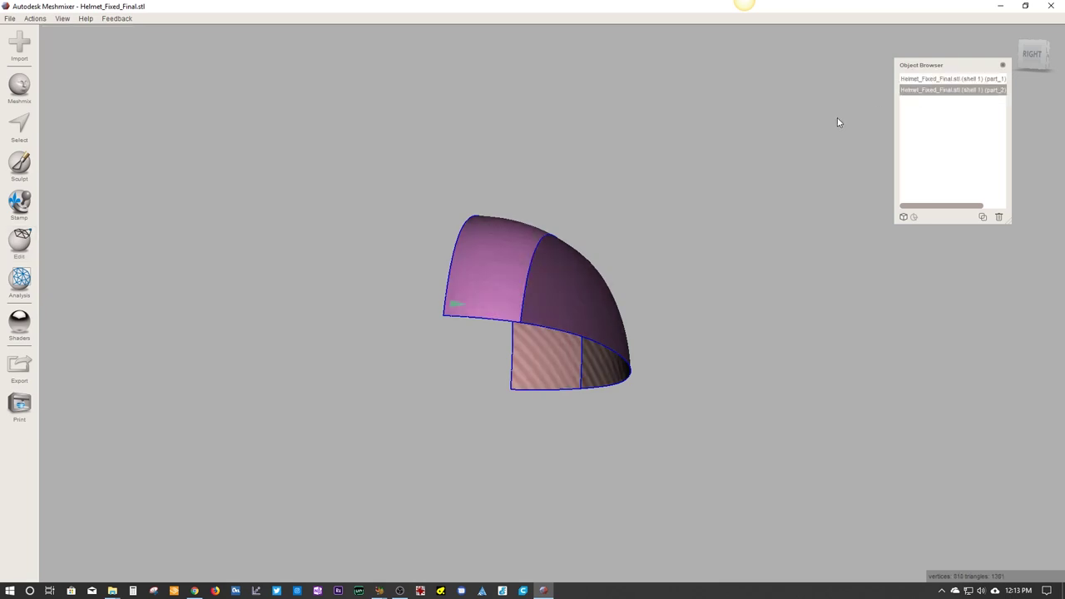
pyautogui.moveTo(748, 148); pyautogui.dragTo(688, 237, button='right')
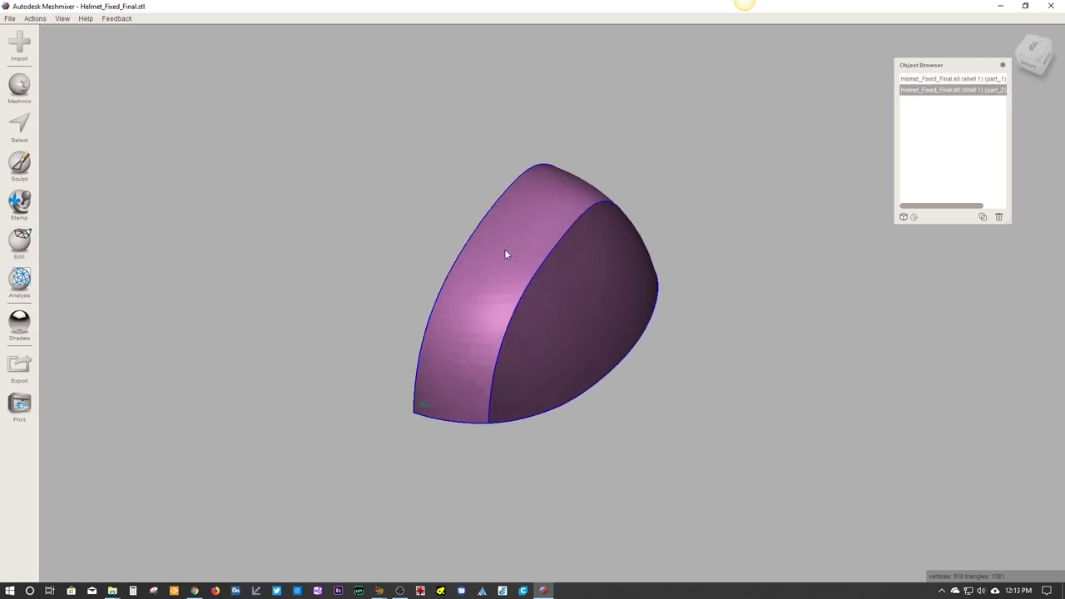
# - Start unwrapping part_2 with Unwrap Elements set to By Components
pyautogui.click(20, 242)
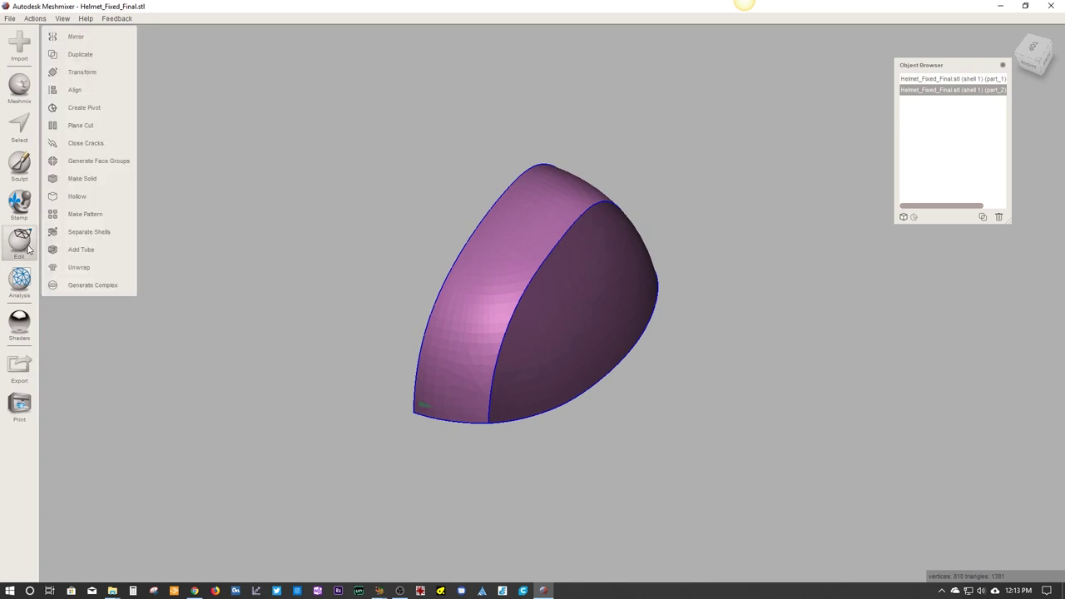
pyautogui.click(80, 269)
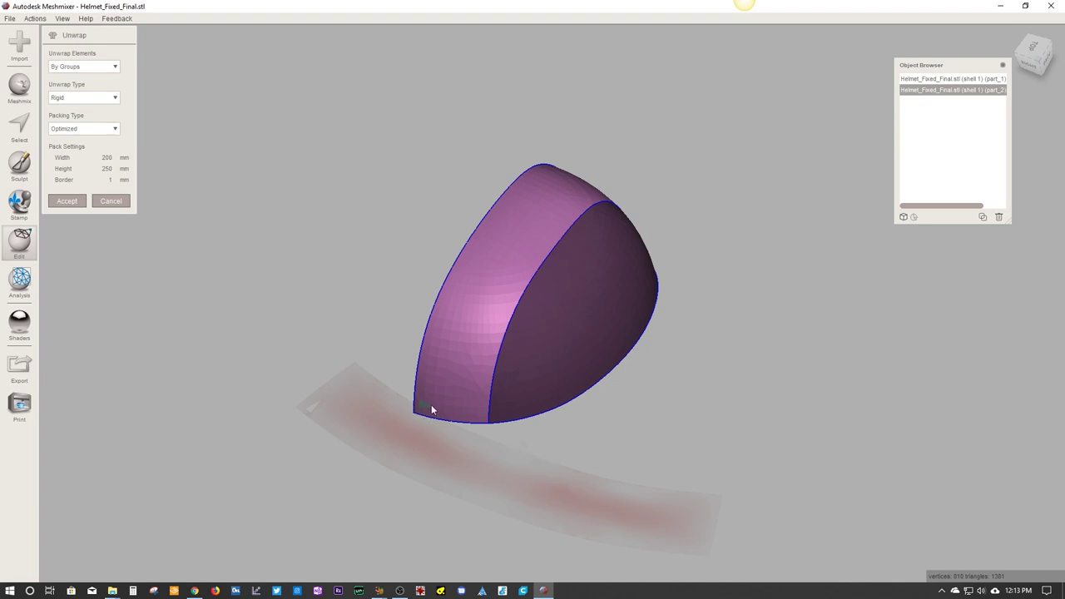
pyautogui.click(94, 70)
pyautogui.click(89, 77)
pyautogui.moveTo(333, 360); pyautogui.dragTo(454, 330, button='right')
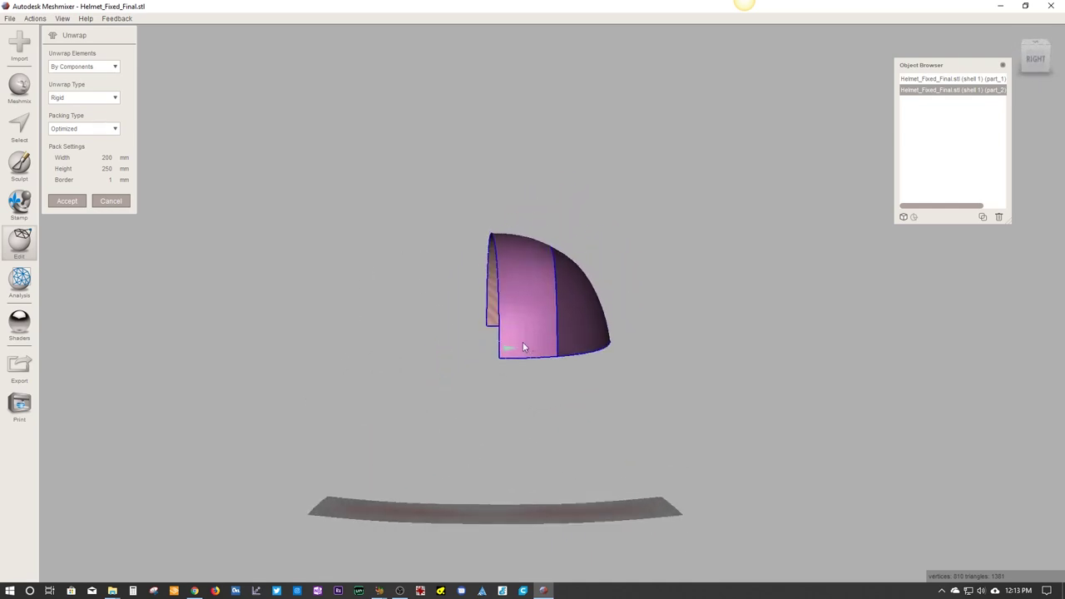
pyautogui.moveTo(511, 349); pyautogui.dragTo(475, 423, button='right')
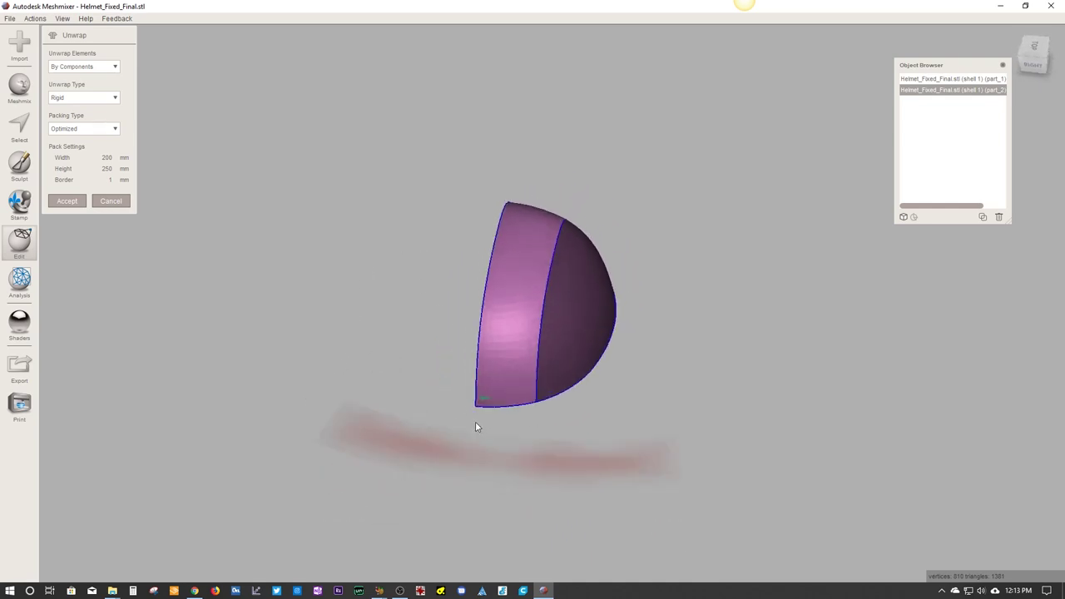
# - Choose the Conformal unwrap type after comparing Rigid, and accept it as Unwrap 1
pyautogui.click(94, 98)
pyautogui.click(91, 117)
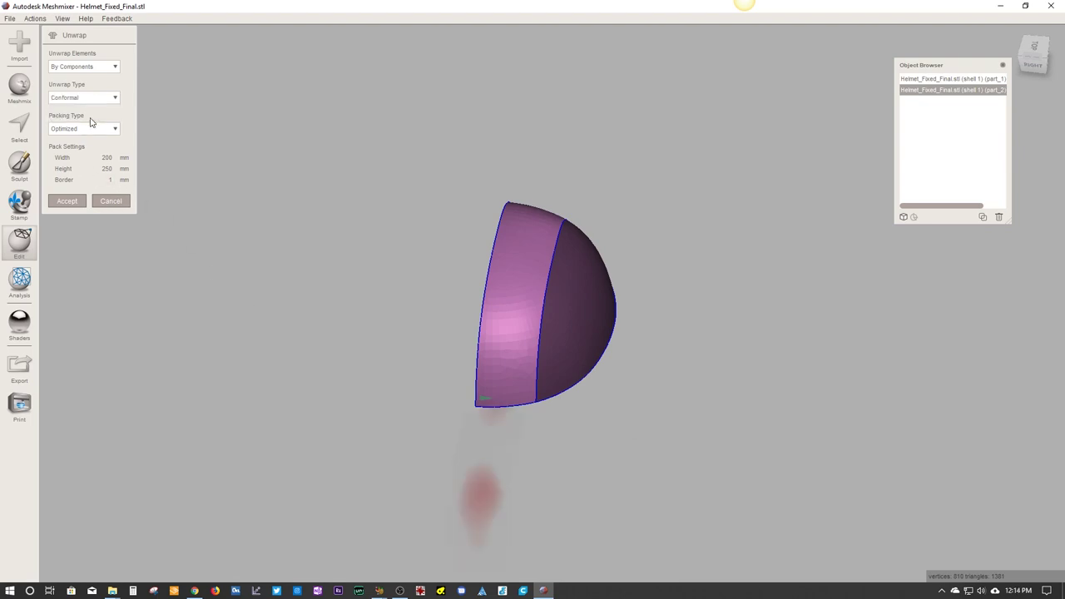
pyautogui.moveTo(374, 274); pyautogui.dragTo(460, 371, button='right')
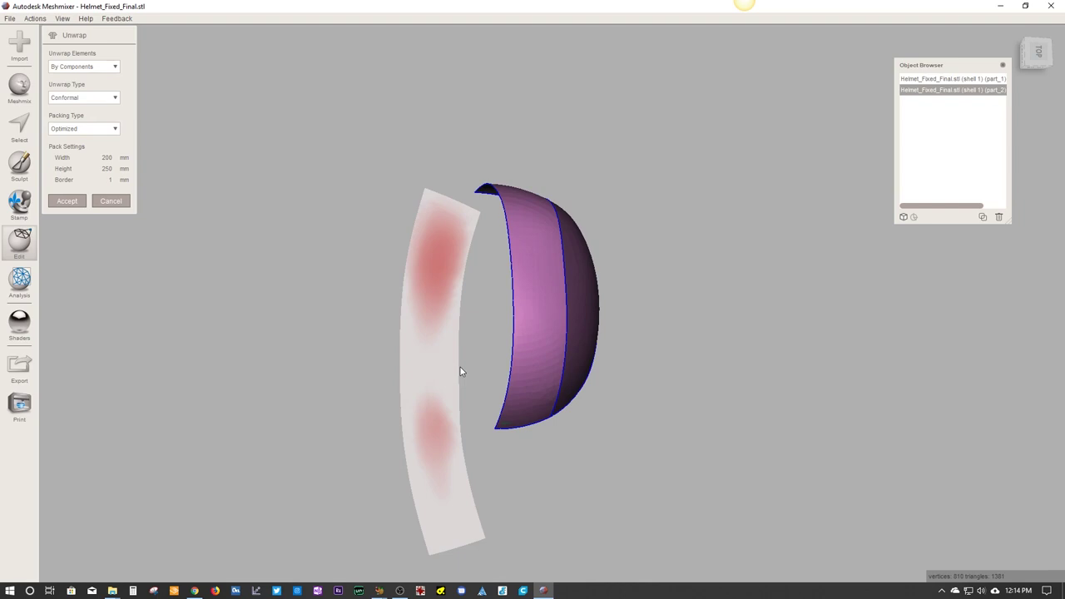
pyautogui.click(83, 101)
pyautogui.click(81, 111)
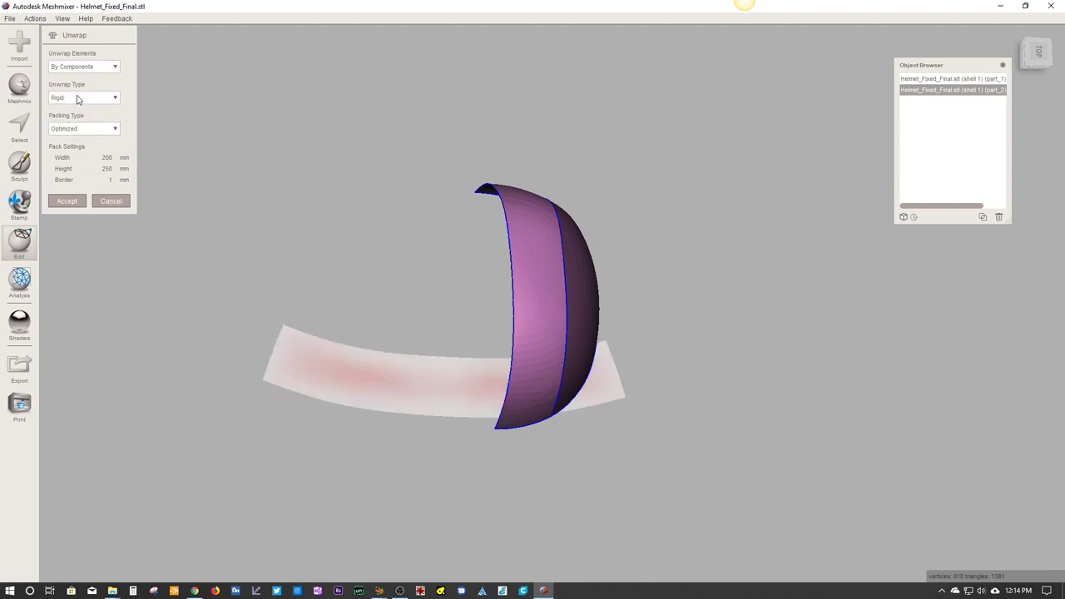
pyautogui.click(77, 101)
pyautogui.click(82, 122)
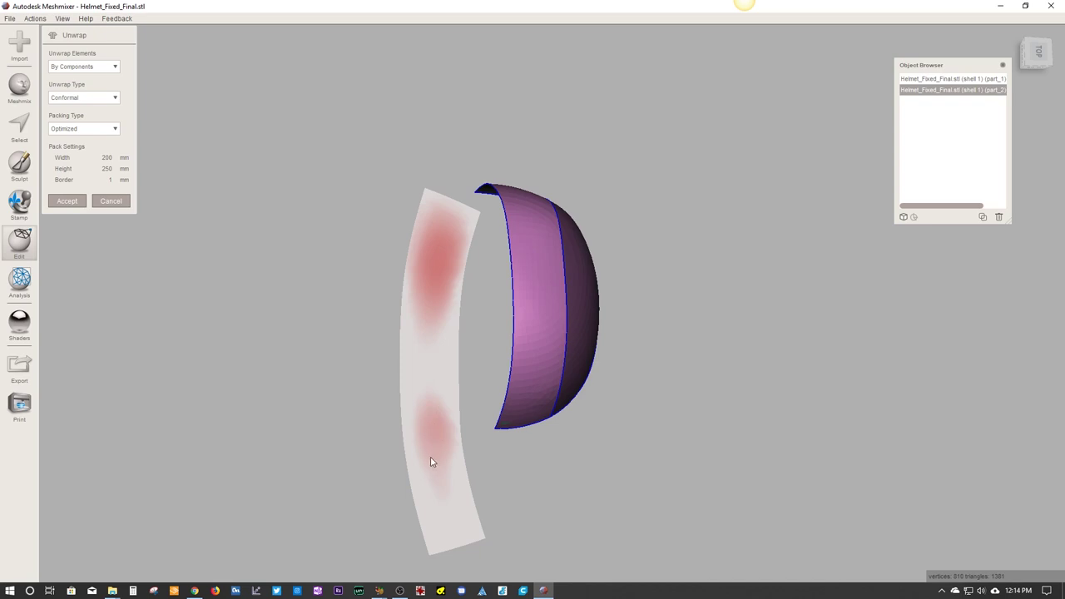
pyautogui.click(66, 201)
pyautogui.moveTo(299, 331); pyautogui.dragTo(346, 336, button='right')
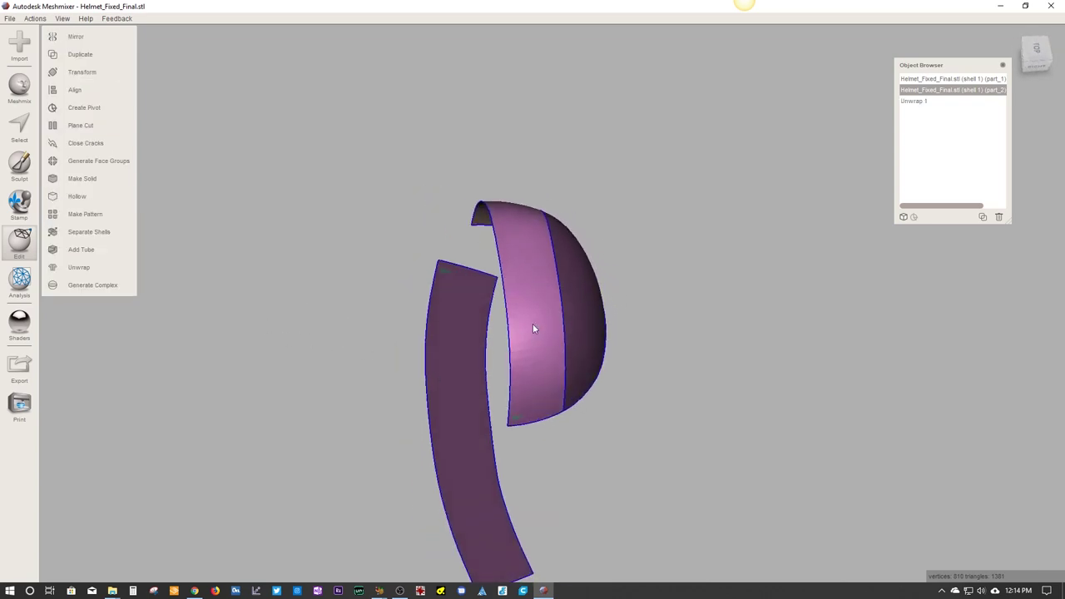
# - Unwrap part_1 with the Conformal type, creating Unwrap 2
pyautogui.click(584, 324)
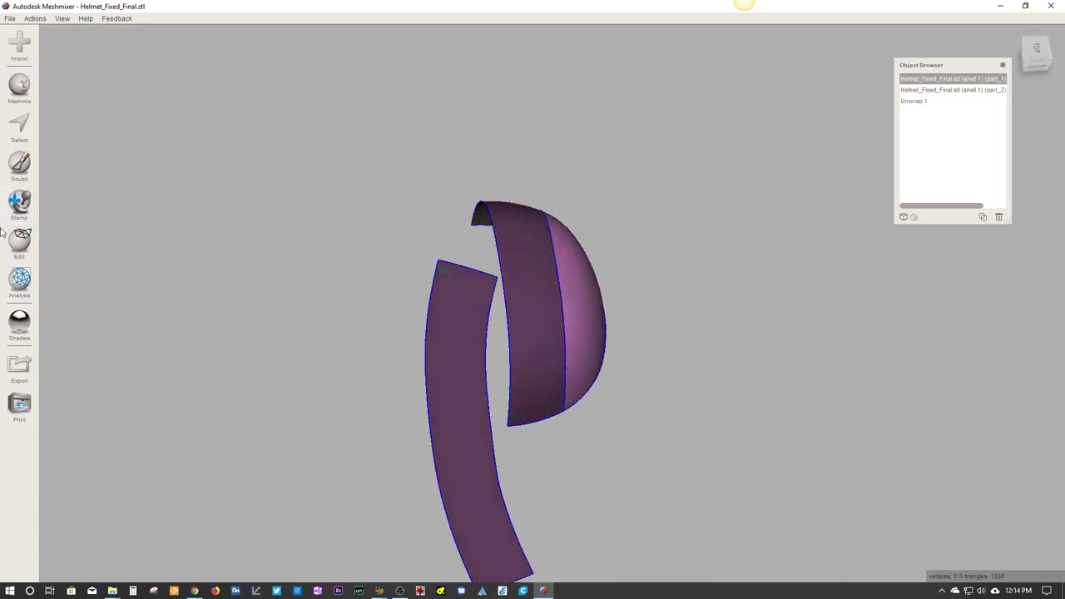
pyautogui.click(25, 241)
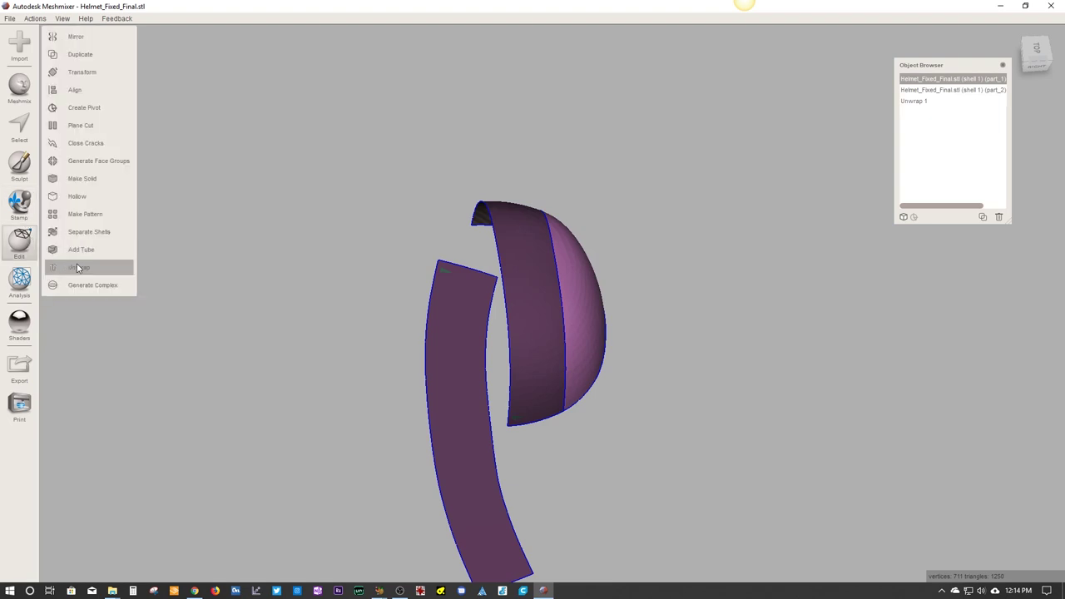
pyautogui.click(75, 264)
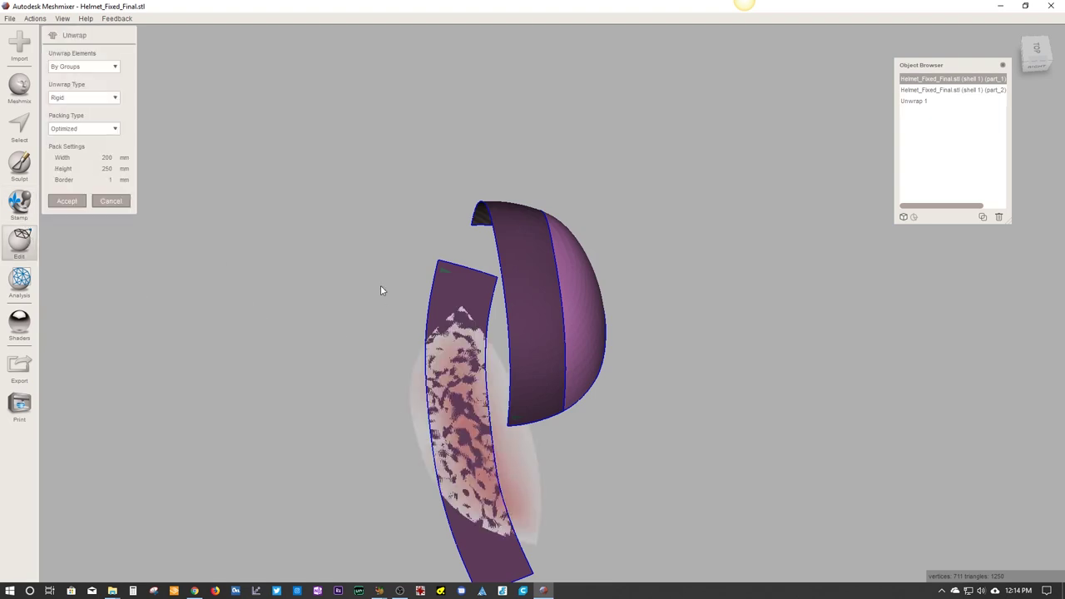
pyautogui.click(95, 102)
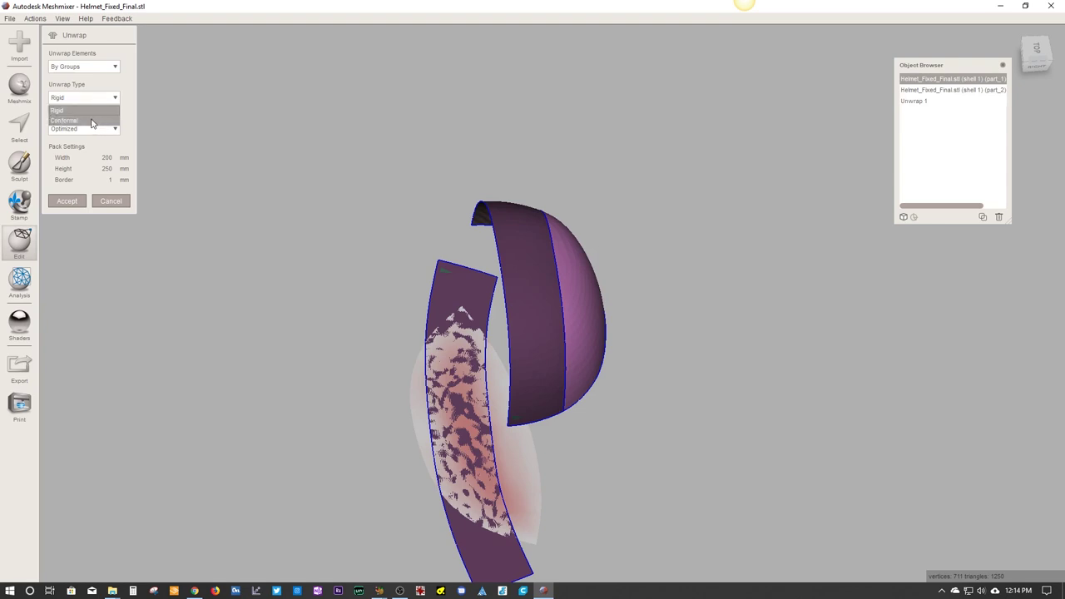
pyautogui.click(92, 121)
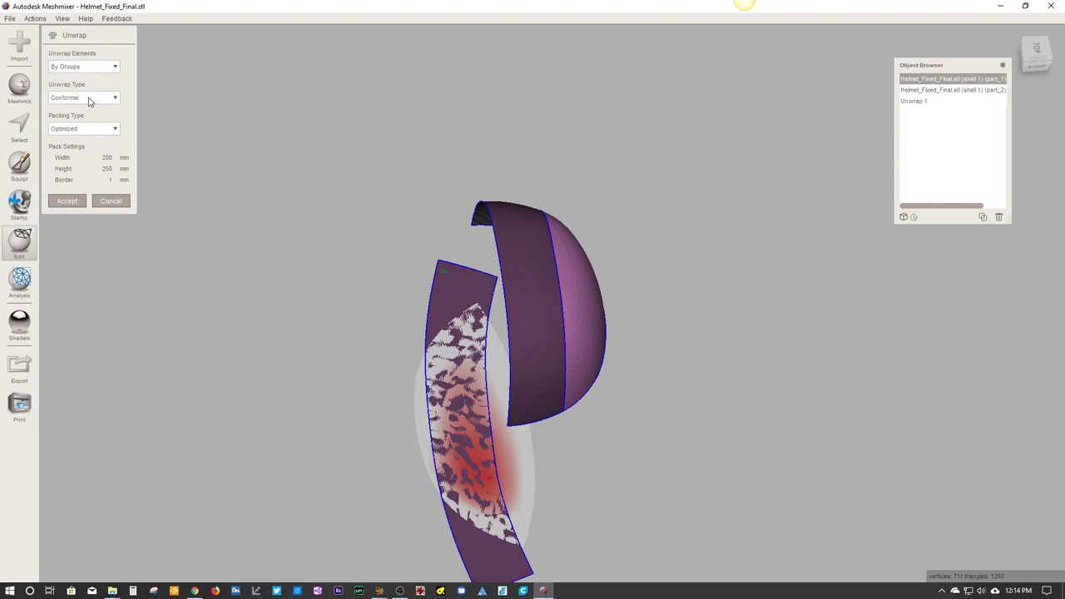
pyautogui.click(69, 201)
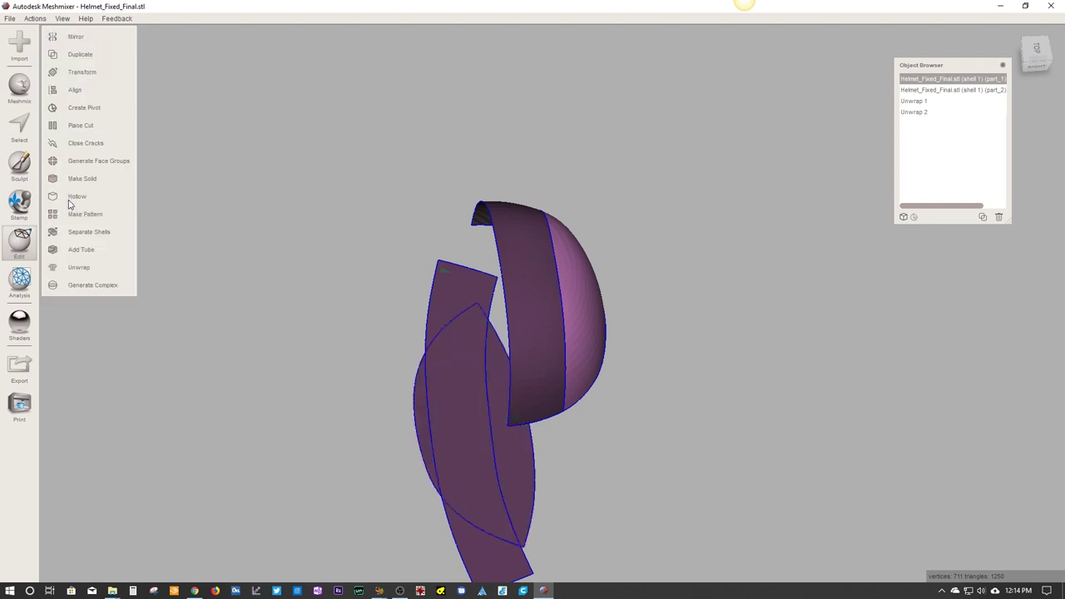
# - Move Unwrap 2 away from the other flat strip with Transform and accept
pyautogui.click(522, 460)
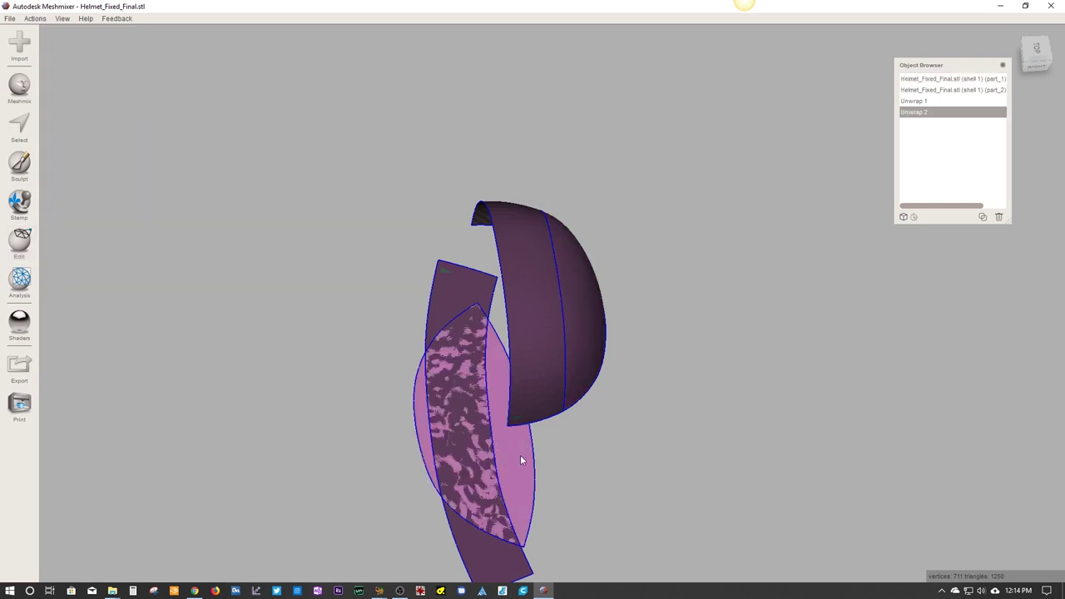
pyautogui.click(19, 241)
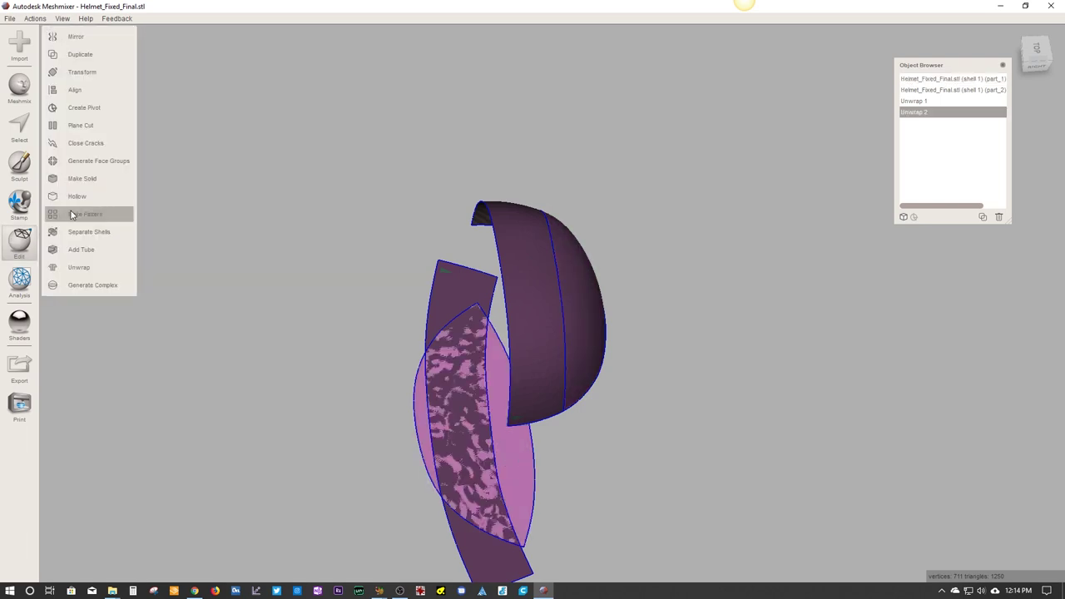
pyautogui.click(87, 75)
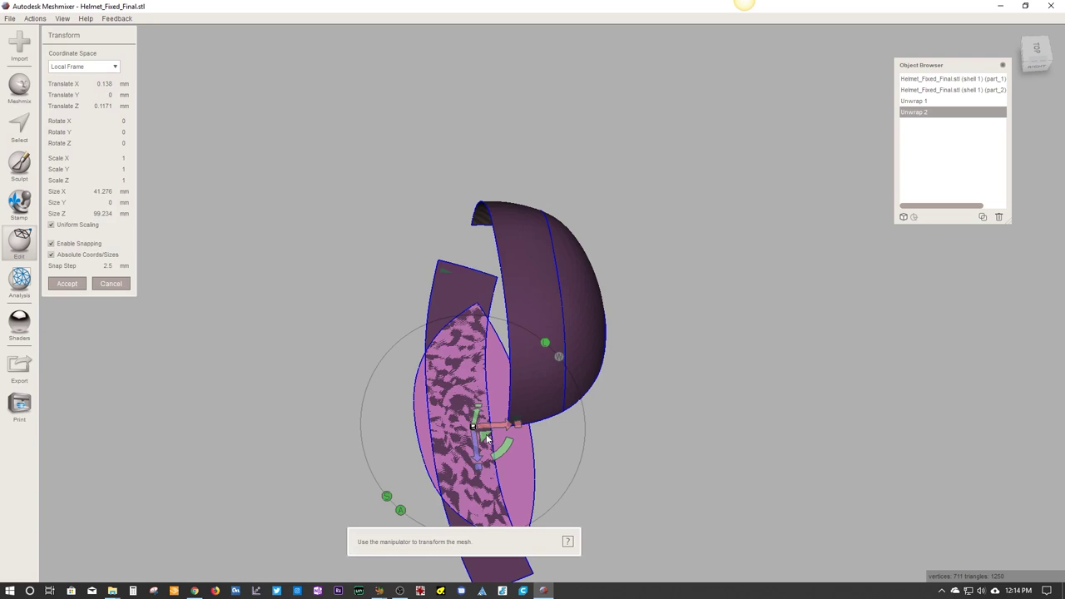
pyautogui.moveTo(486, 439); pyautogui.dragTo(573, 436)
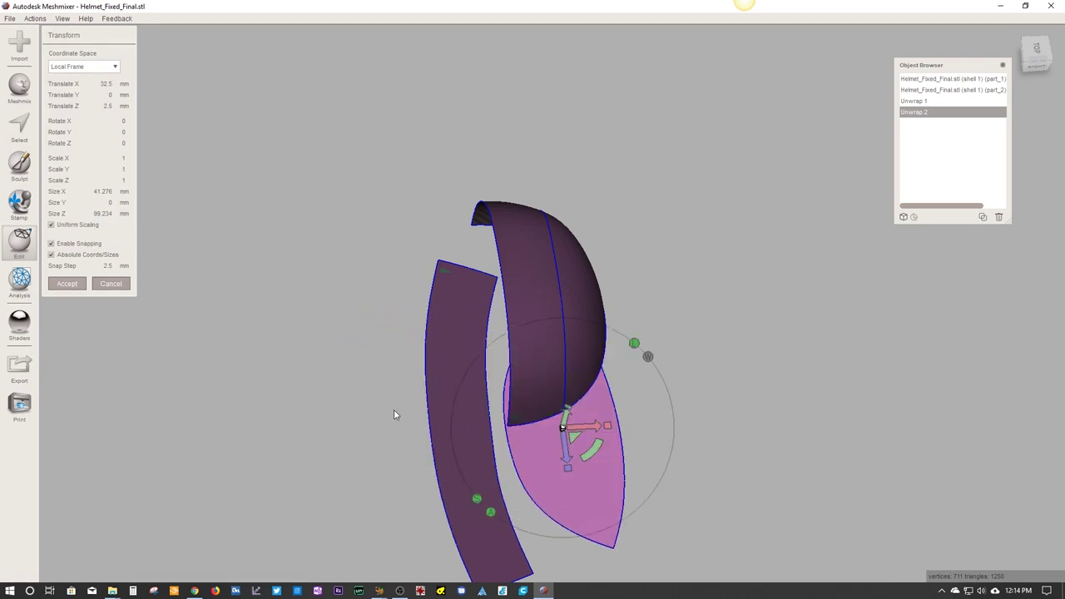
pyautogui.click(67, 284)
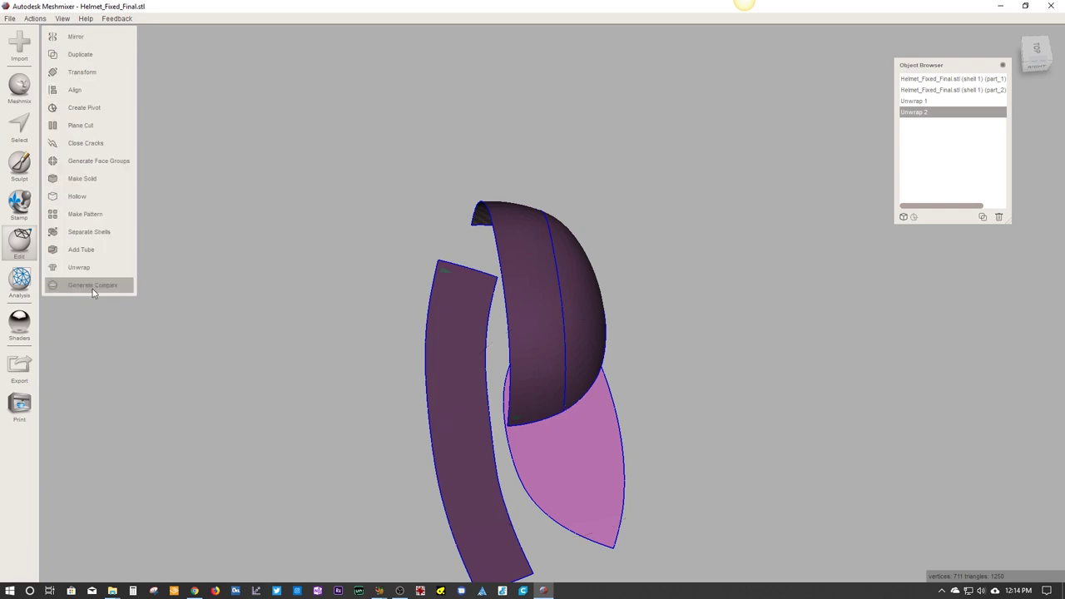
# - Hide the part_1 and part_2 helmet shells in the Object Browser
pyautogui.click(531, 262)
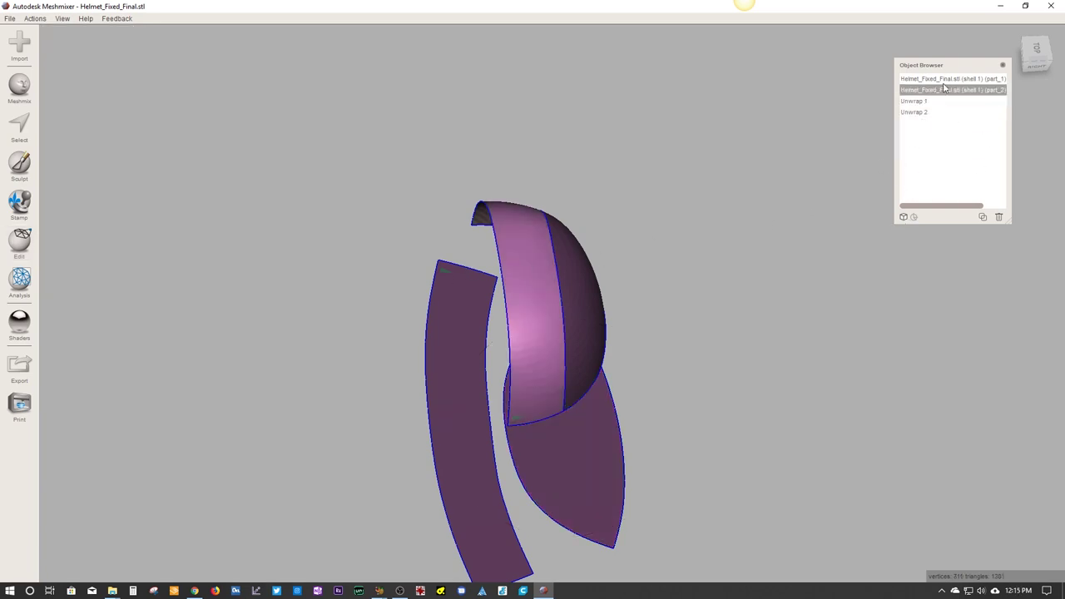
pyautogui.moveTo(962, 65); pyautogui.dragTo(715, 75)
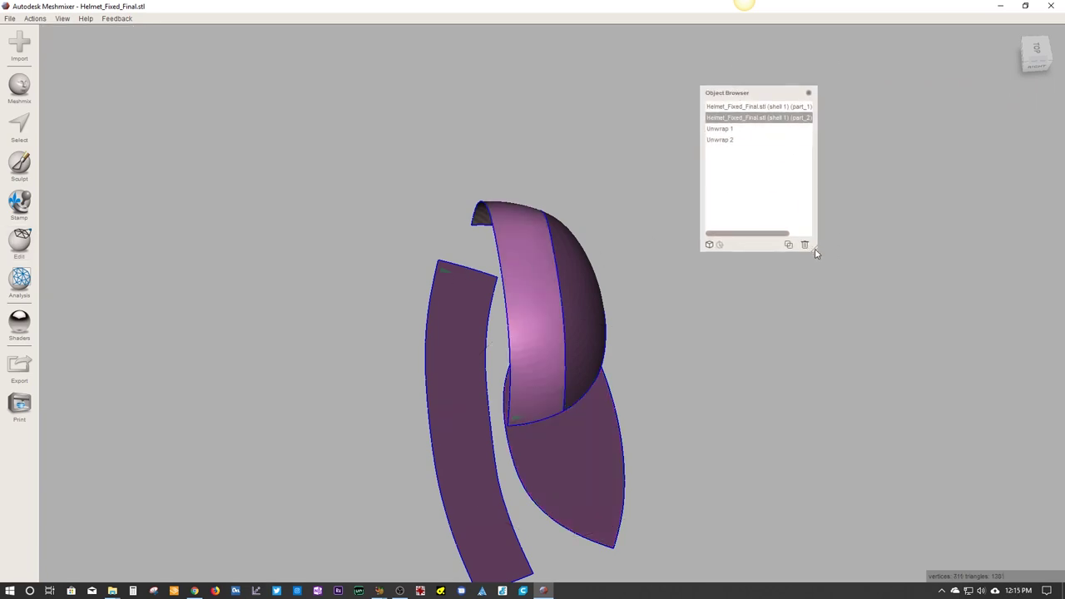
pyautogui.moveTo(815, 250); pyautogui.dragTo(931, 309)
pyautogui.click(910, 117)
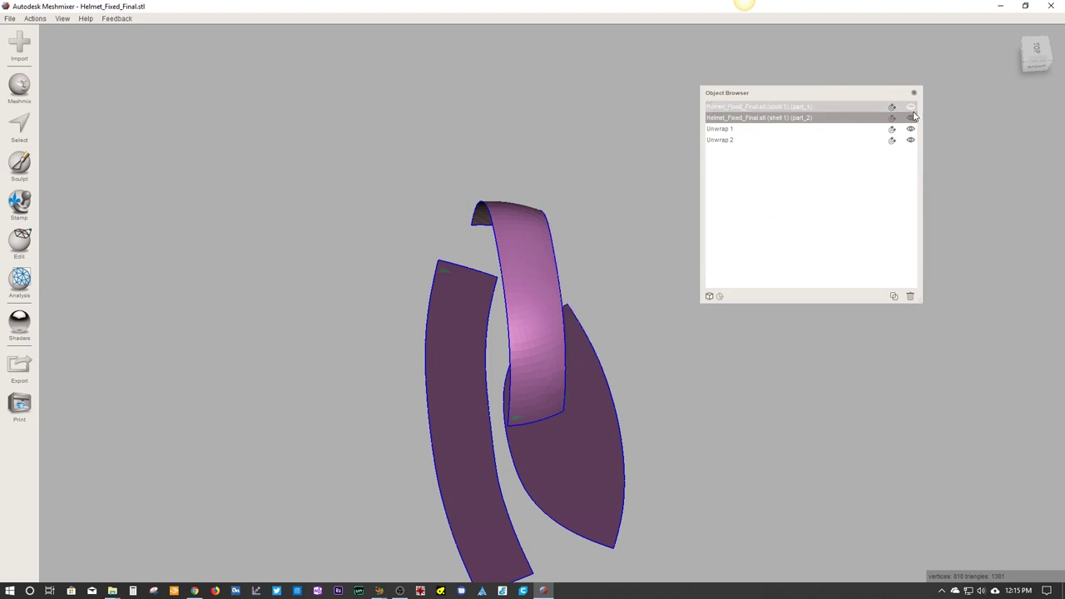
pyautogui.click(910, 118)
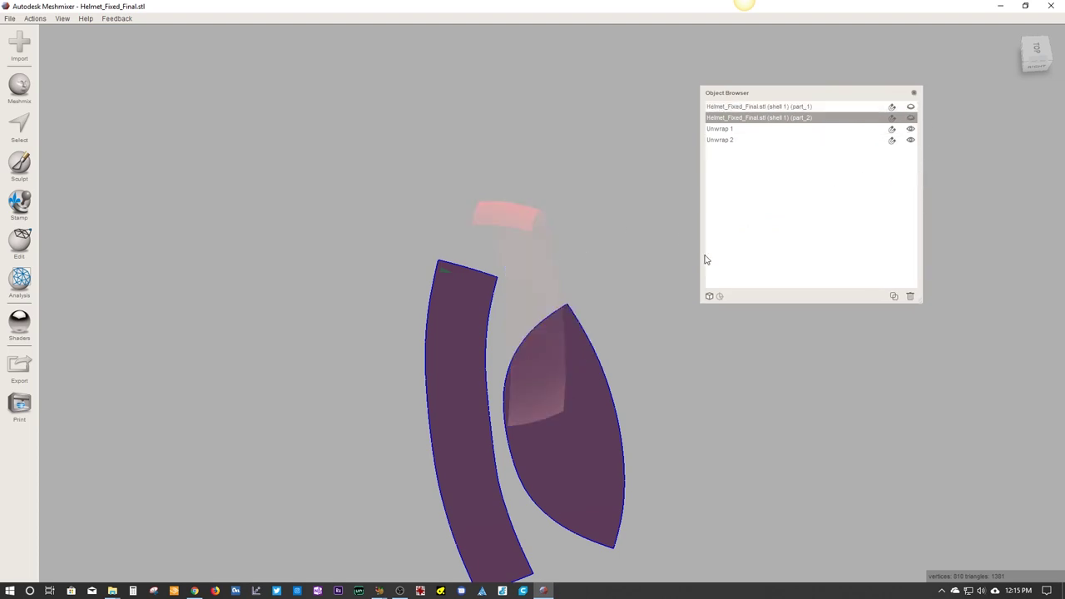
# - Select Unwrap 1 and Unwrap 2, frame them, and view them from the top
pyautogui.click(737, 131)
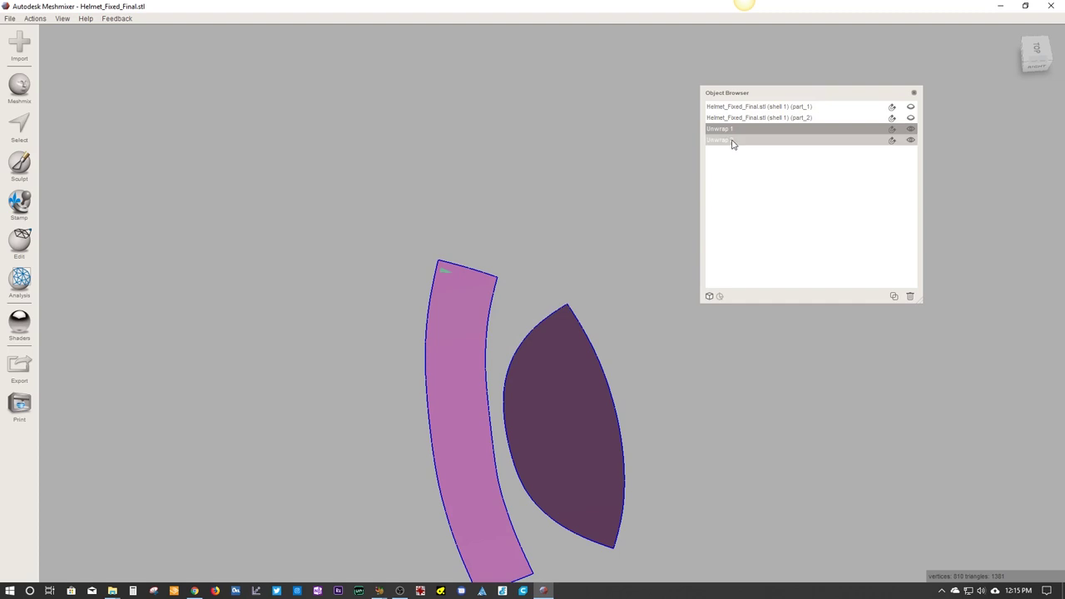
pyautogui.keyDown('shift'); pyautogui.click(732, 142); pyautogui.keyUp('shift')
pyautogui.press('f')
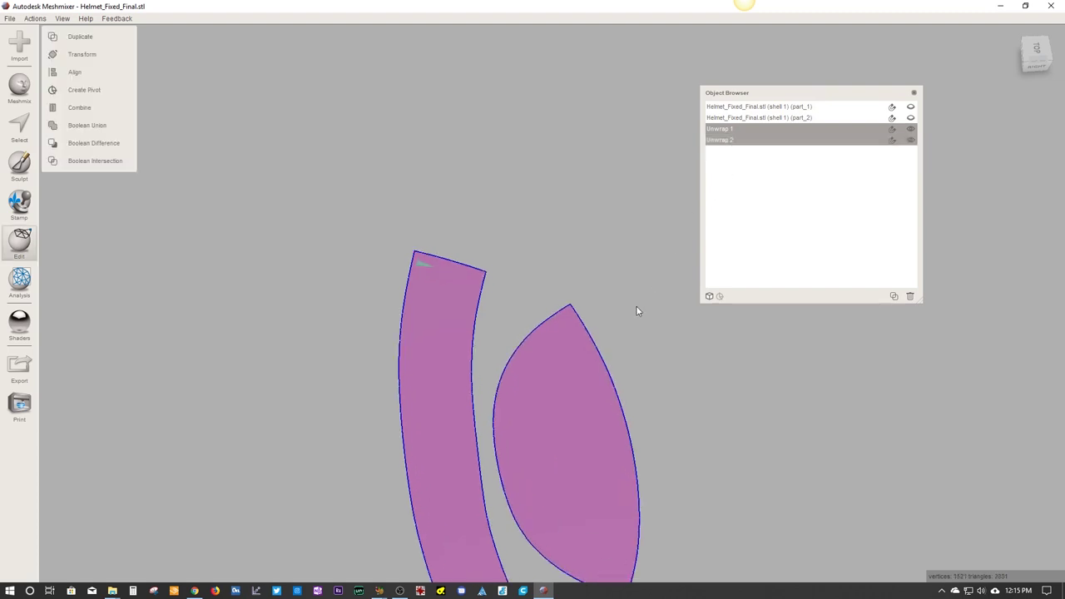
pyautogui.moveTo(555, 223); pyautogui.dragTo(987, 137, button='right')
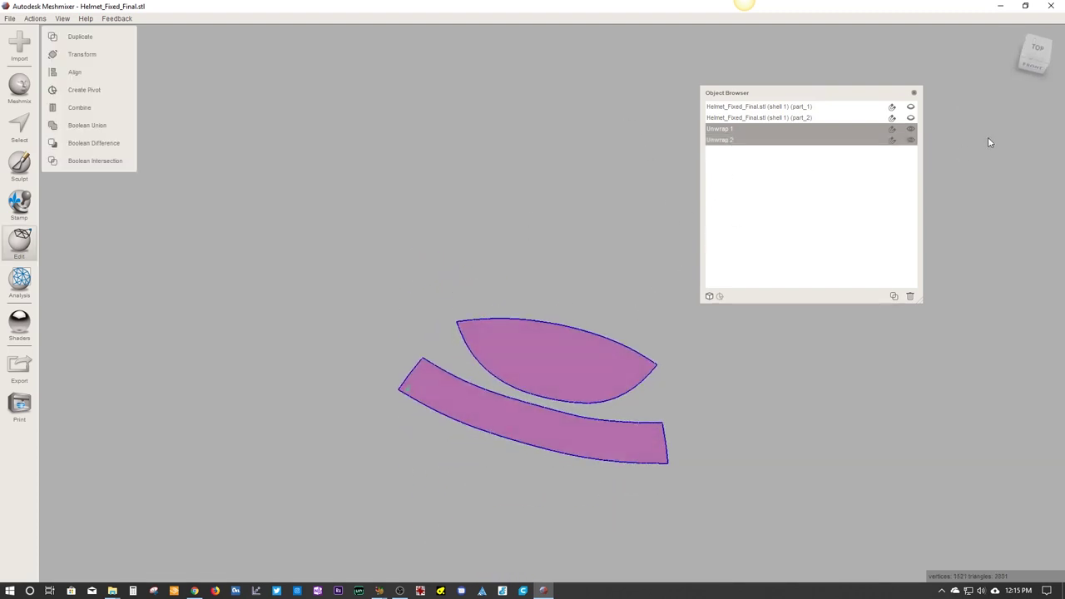
pyautogui.click(1037, 52)
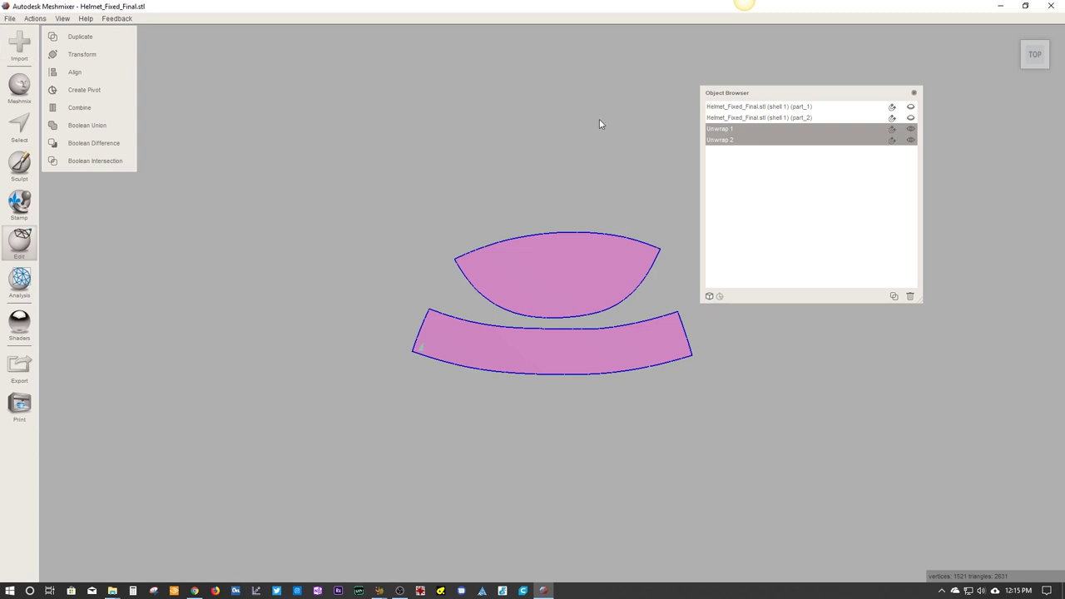
# - Export SVG with Face Color set to No Color, saving the file as Man02
pyautogui.click(12, 21)
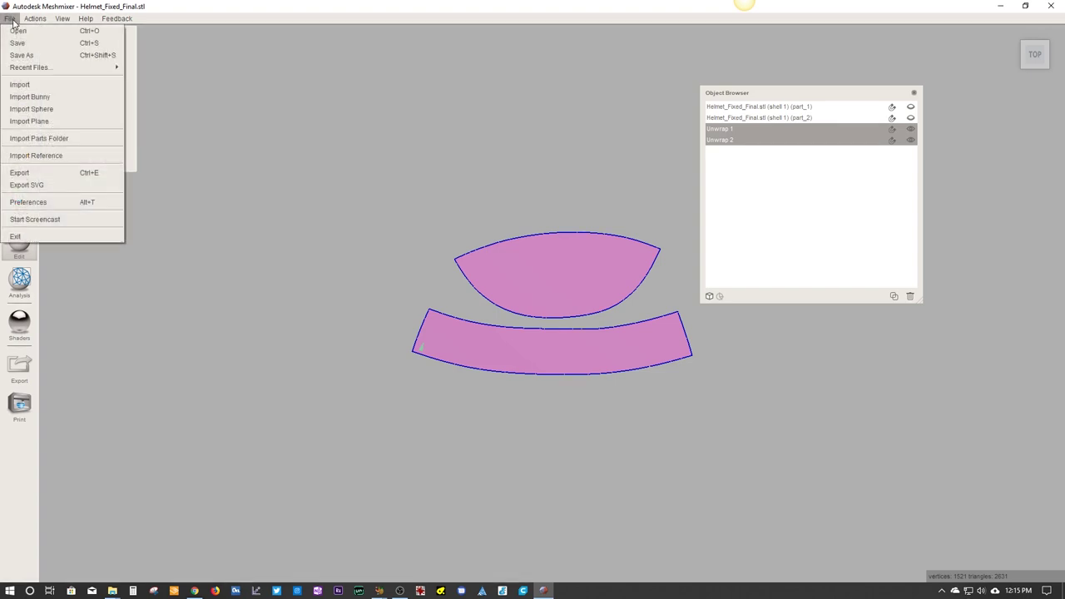
pyautogui.click(28, 186)
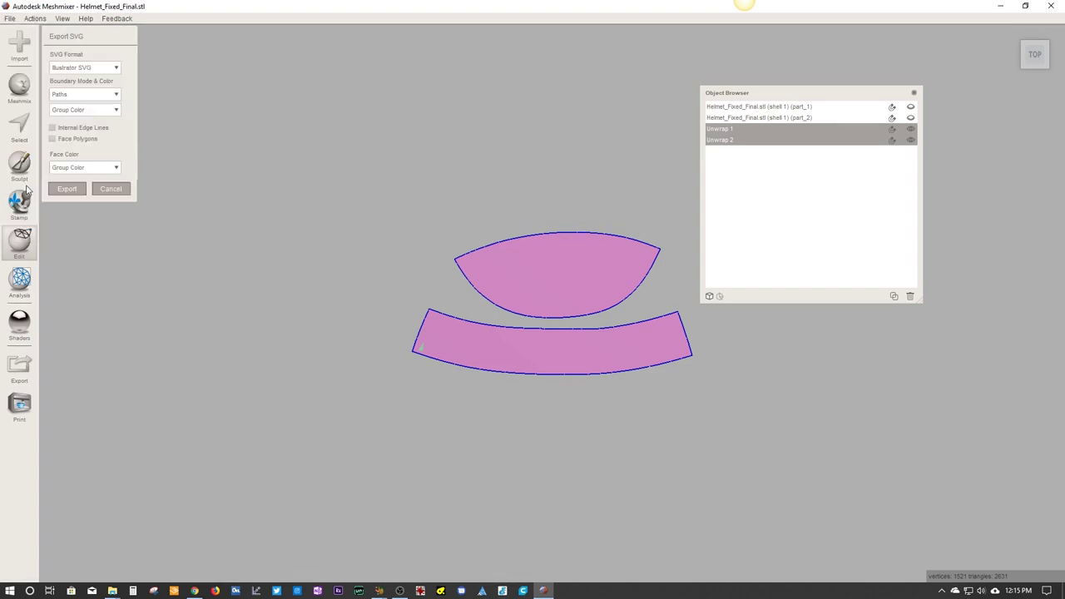
pyautogui.click(73, 170)
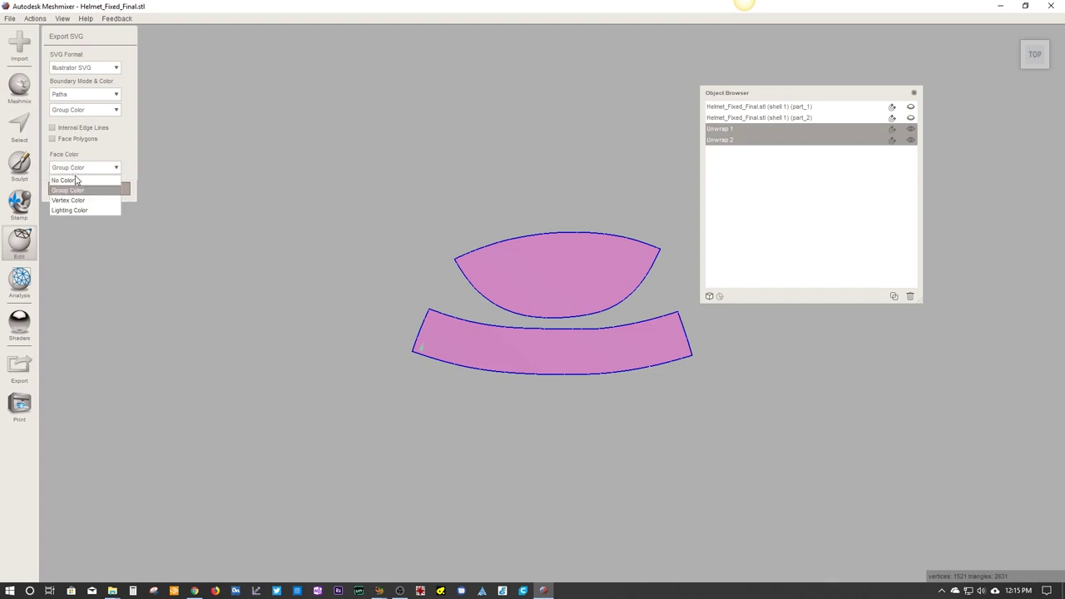
pyautogui.click(75, 179)
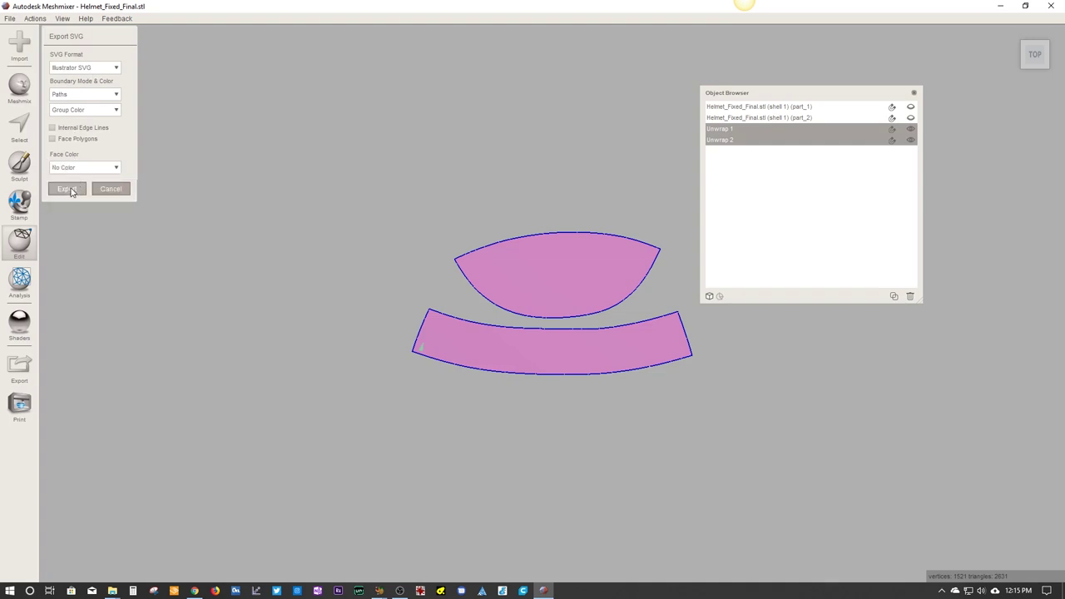
pyautogui.click(72, 190)
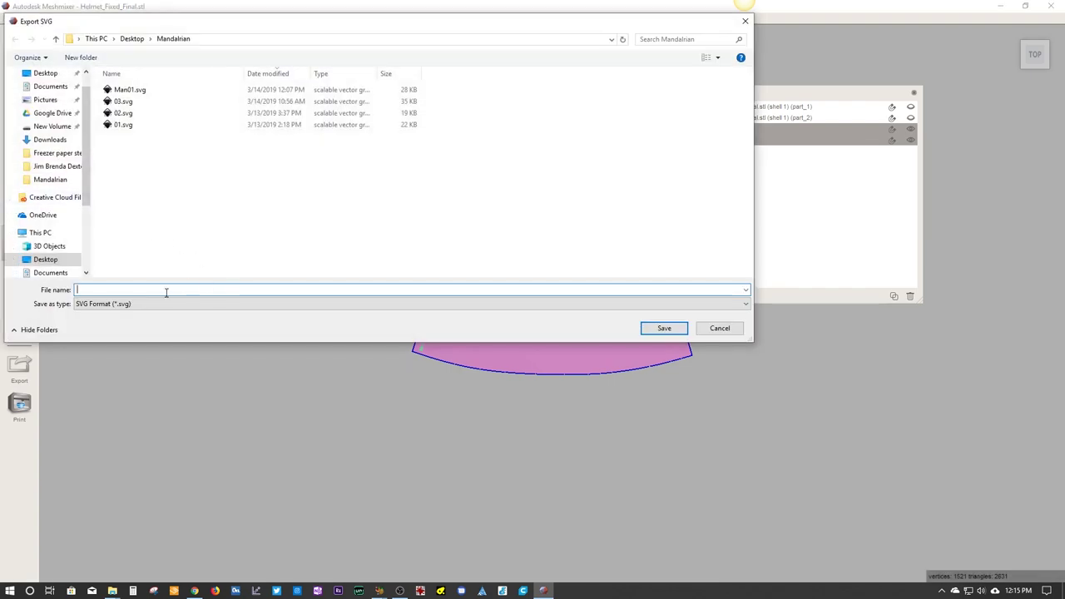
pyautogui.write('man02')
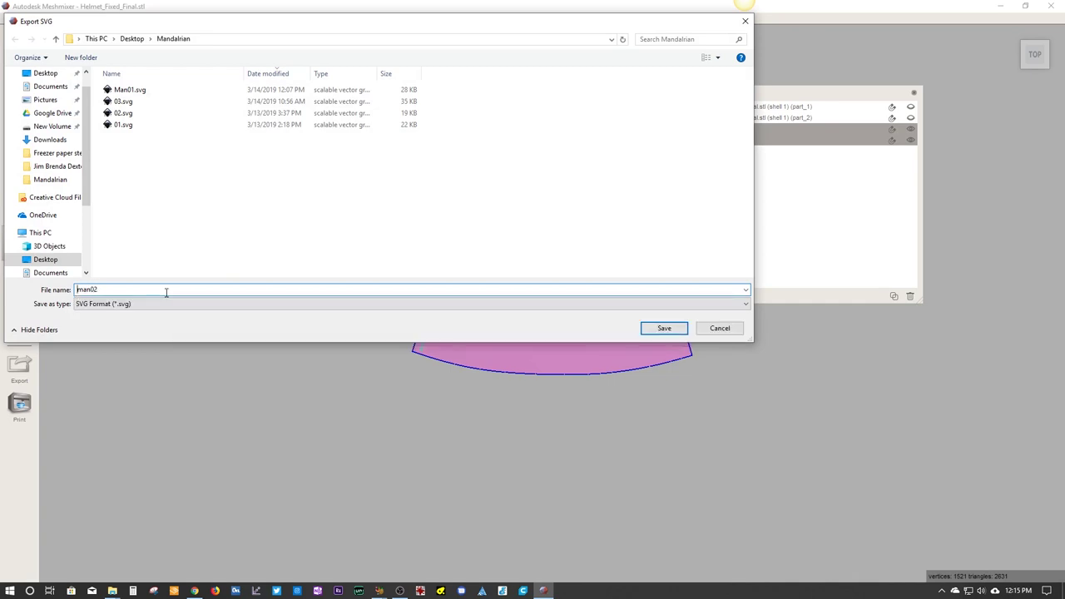
pyautogui.press('BackSpace')
pyautogui.write('M')
pyautogui.click(660, 328)
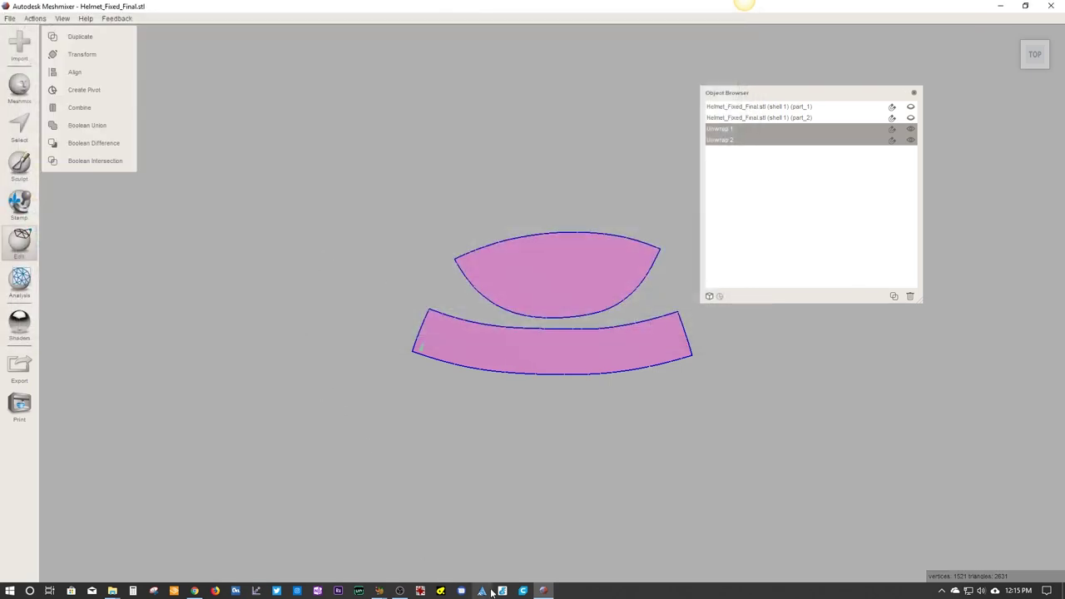
# - Launch Inkscape from the Start menu search
pyautogui.press('super')
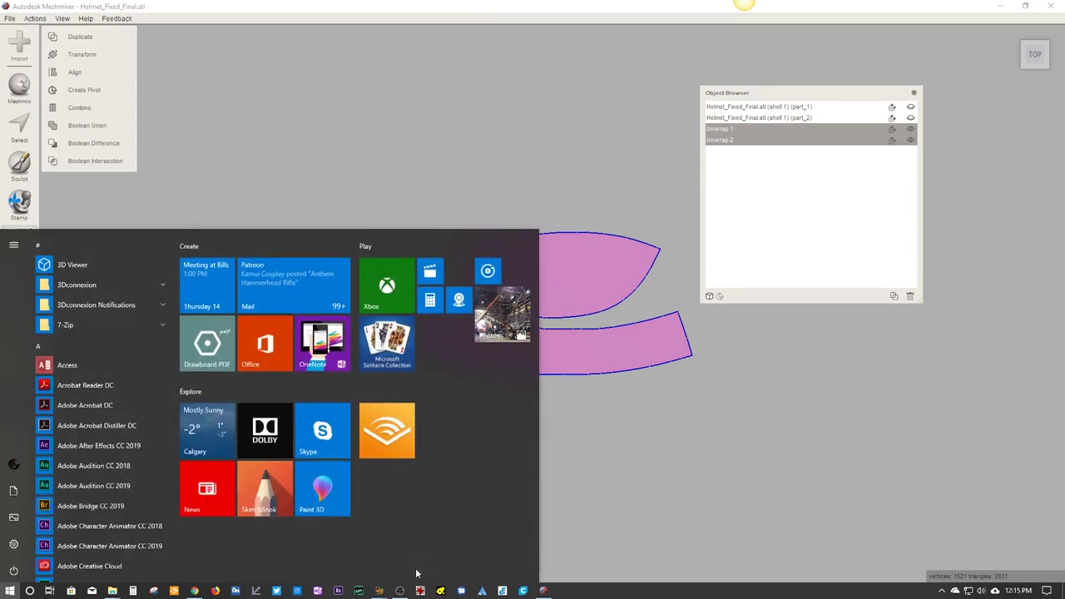
pyautogui.press('super')
pyautogui.write('in')
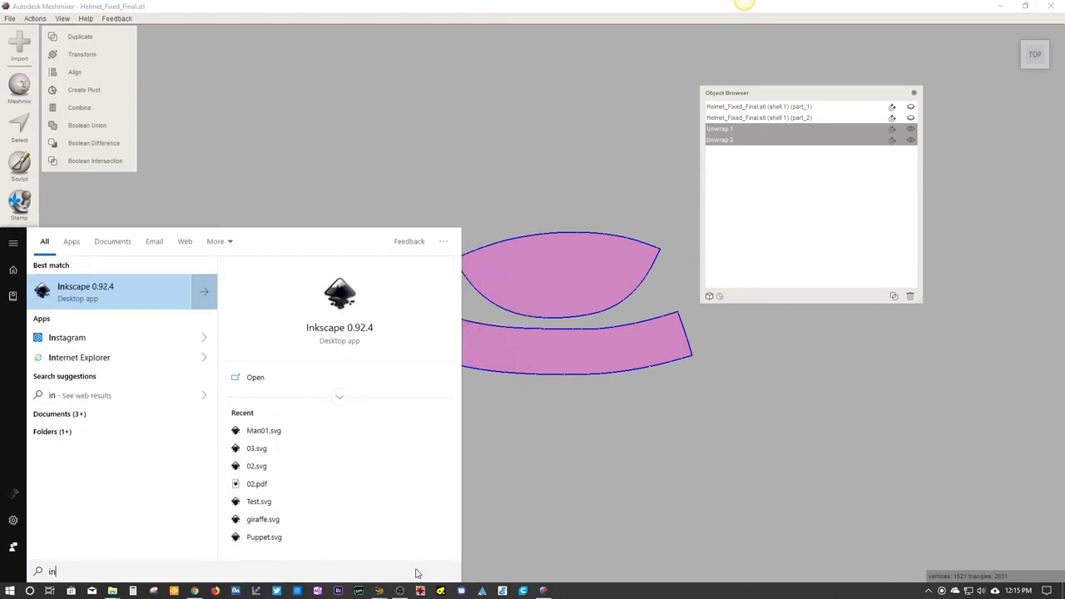
pyautogui.press('Return')
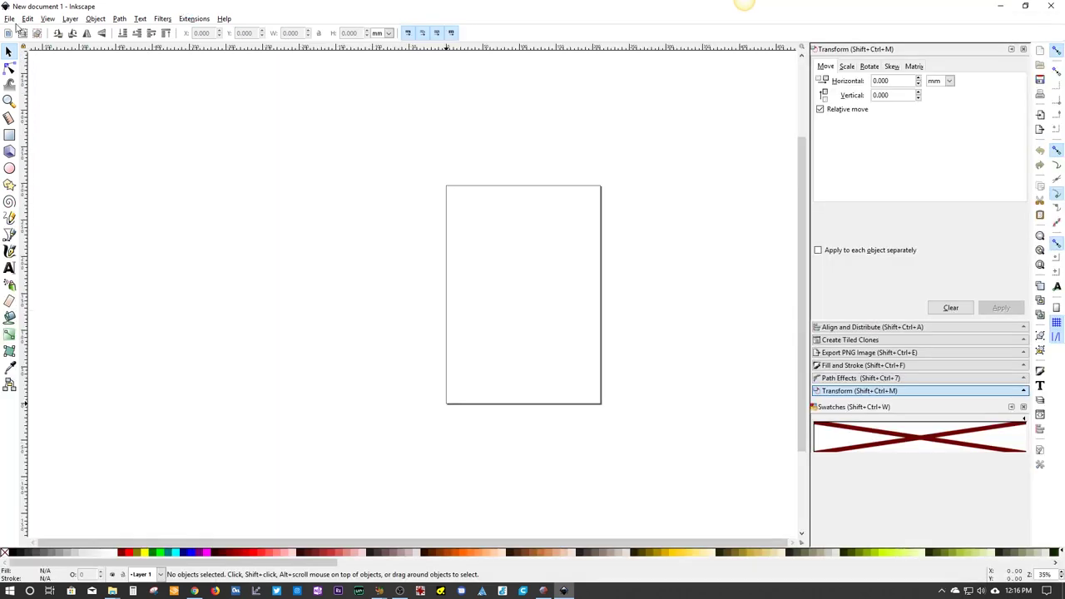
# - Open Man02.svg and maximize the Inkscape window
pyautogui.click(10, 20)
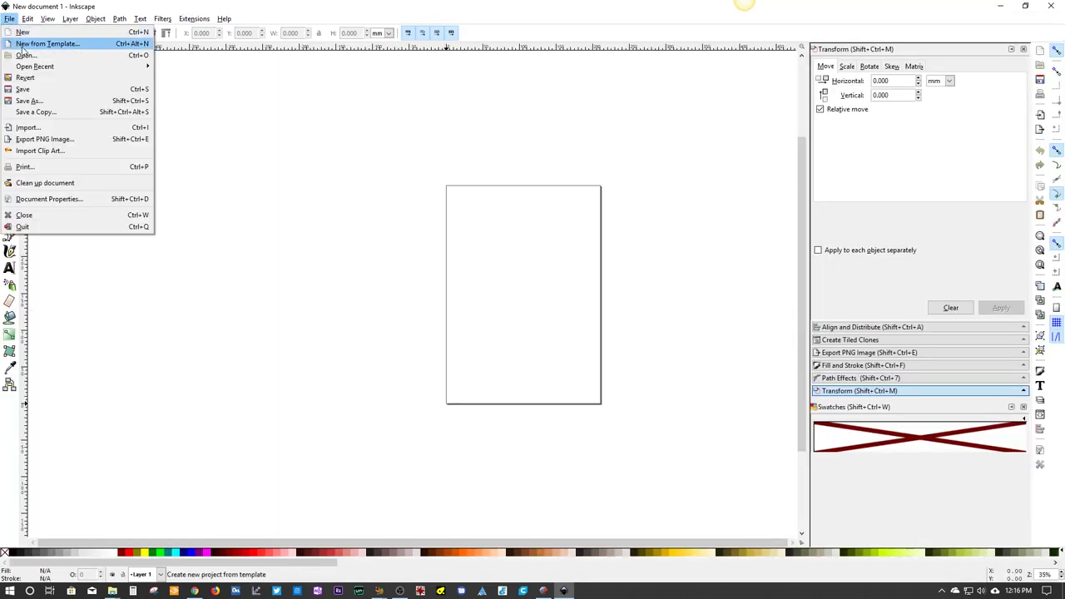
pyautogui.click(26, 54)
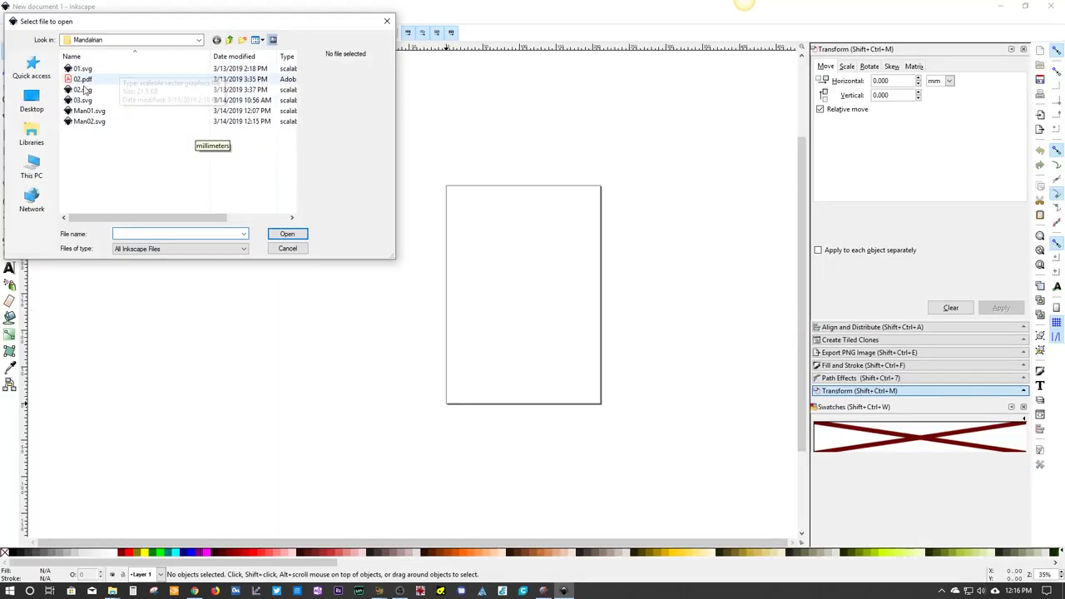
pyautogui.click(89, 122)
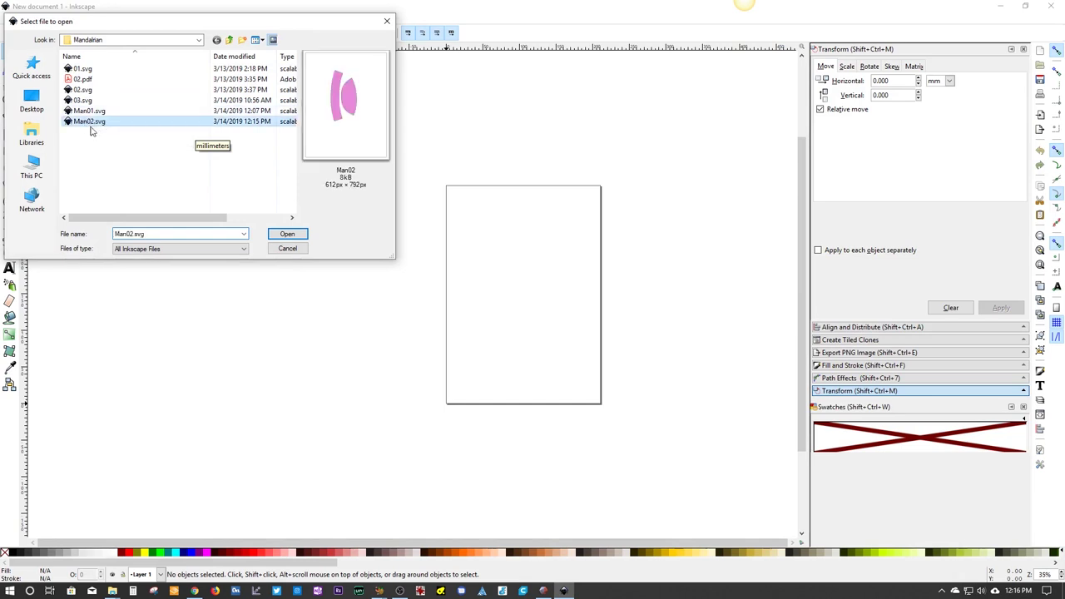
pyautogui.click(287, 235)
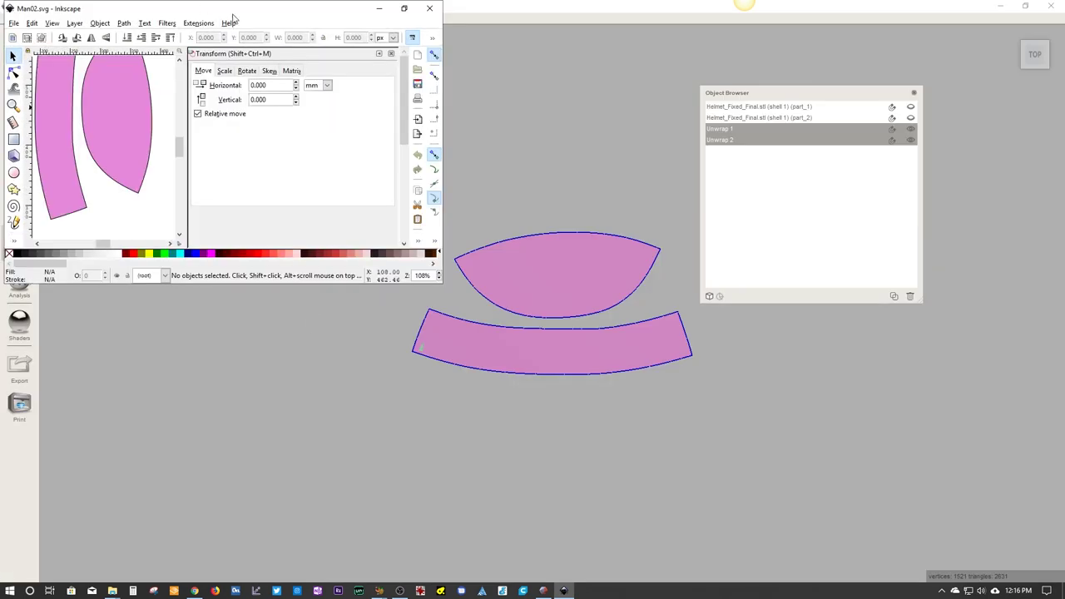
pyautogui.moveTo(407, 5); pyautogui.dragTo(468, 60)
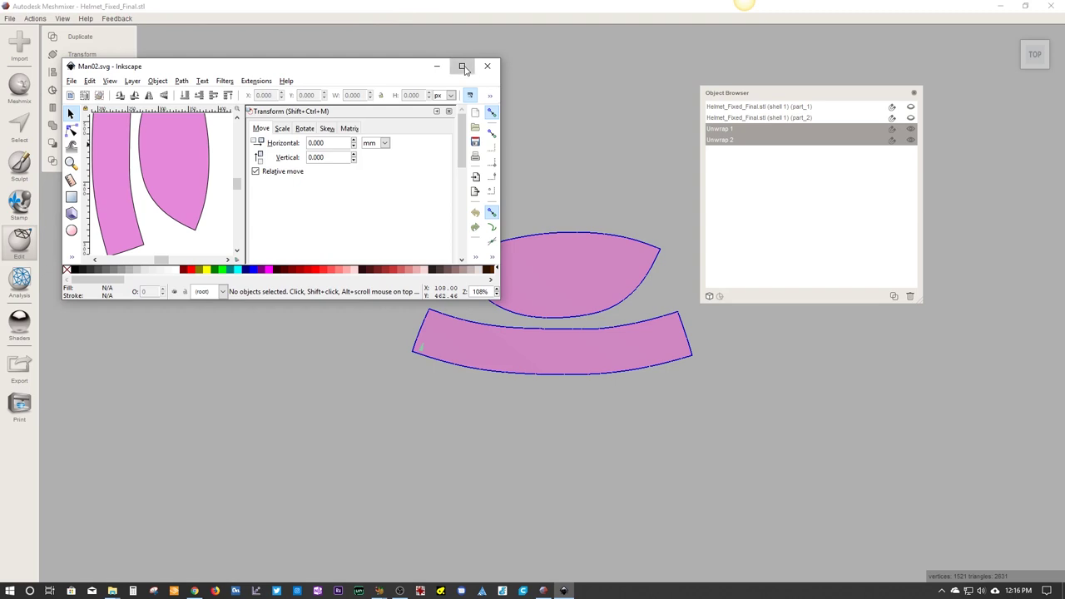
pyautogui.click(462, 66)
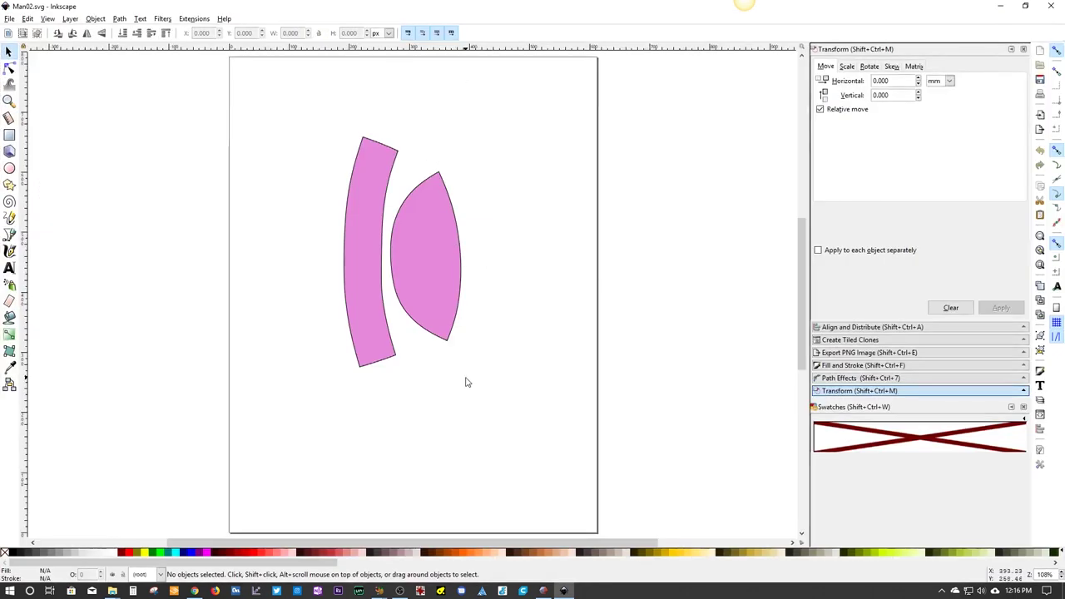
# - Drag the pink lens-shaped cap piece right, widening its gap from the curved strip
pyautogui.keyDown('ctrl'); pyautogui.scroll(-1, 465, 380); pyautogui.keyUp('ctrl')
pyautogui.keyDown('ctrl'); pyautogui.scroll(1, 467, 382); pyautogui.keyUp('ctrl')
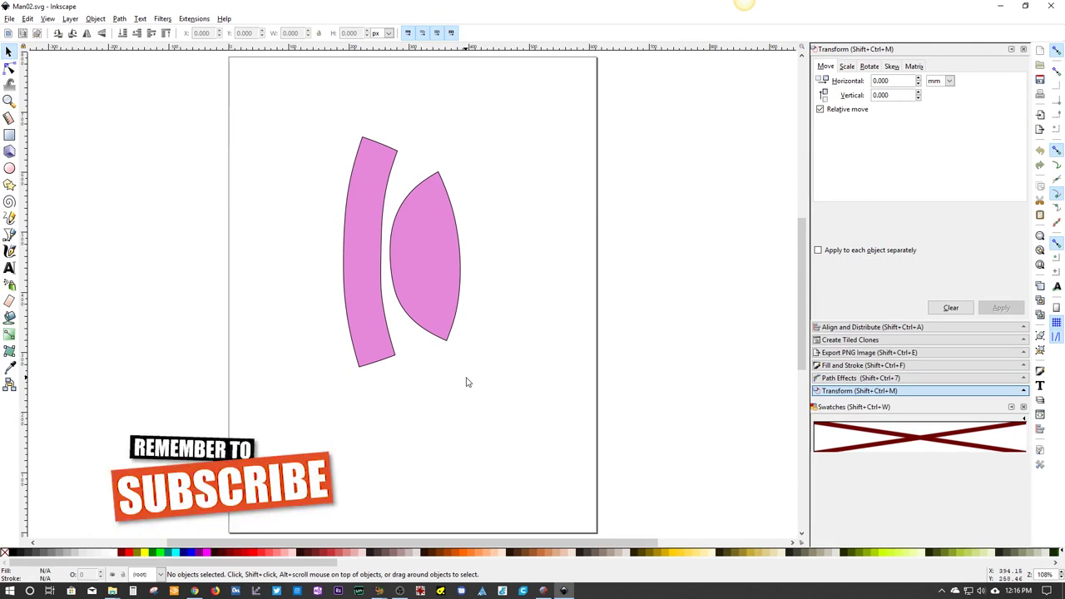
pyautogui.click(442, 295)
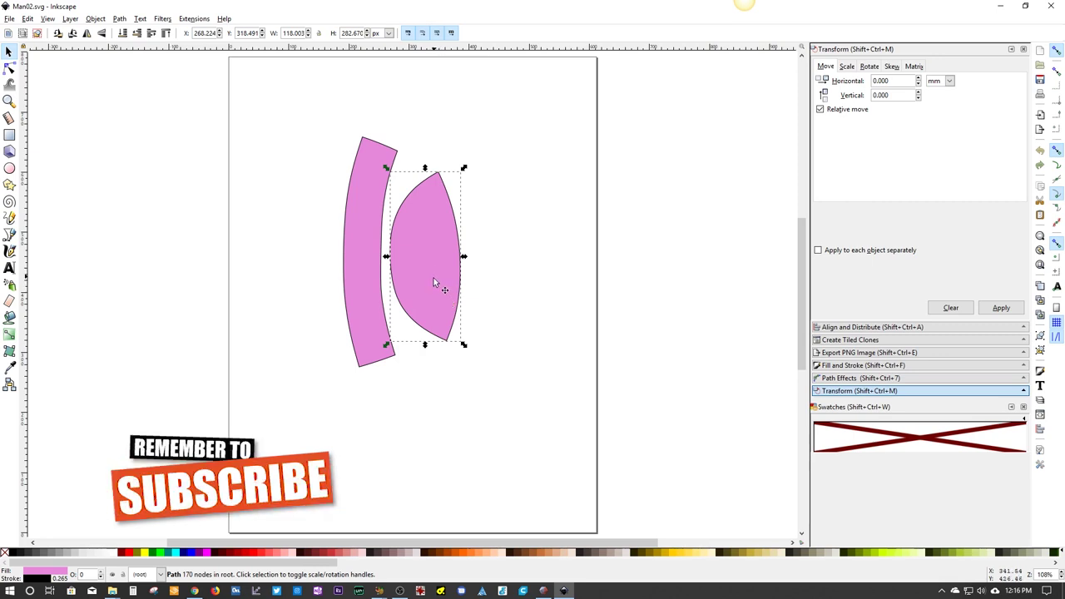
pyautogui.moveTo(434, 277); pyautogui.dragTo(439, 326)
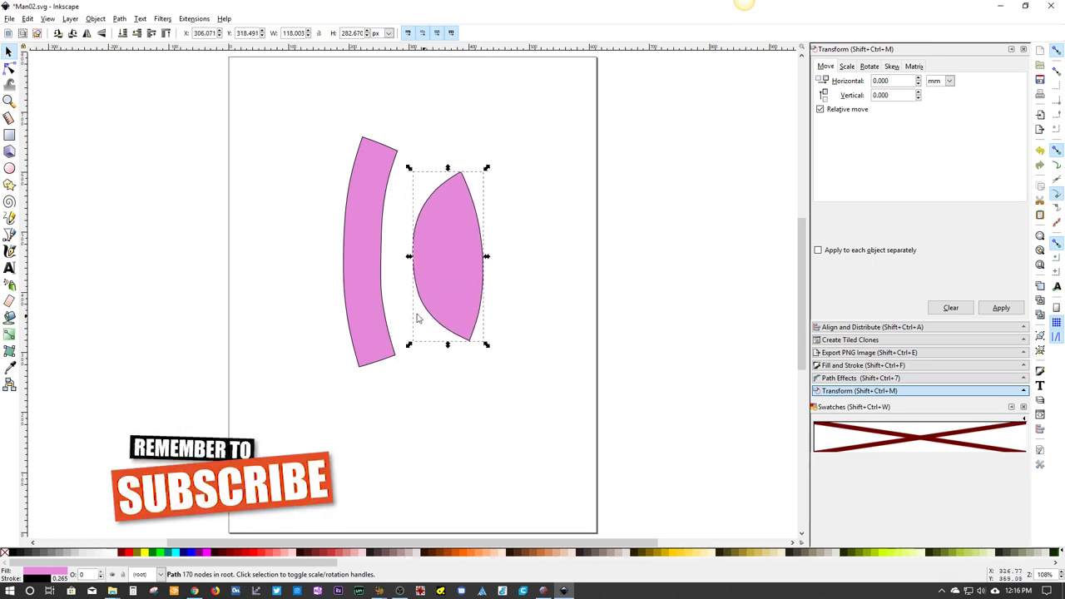
pyautogui.click(363, 320)
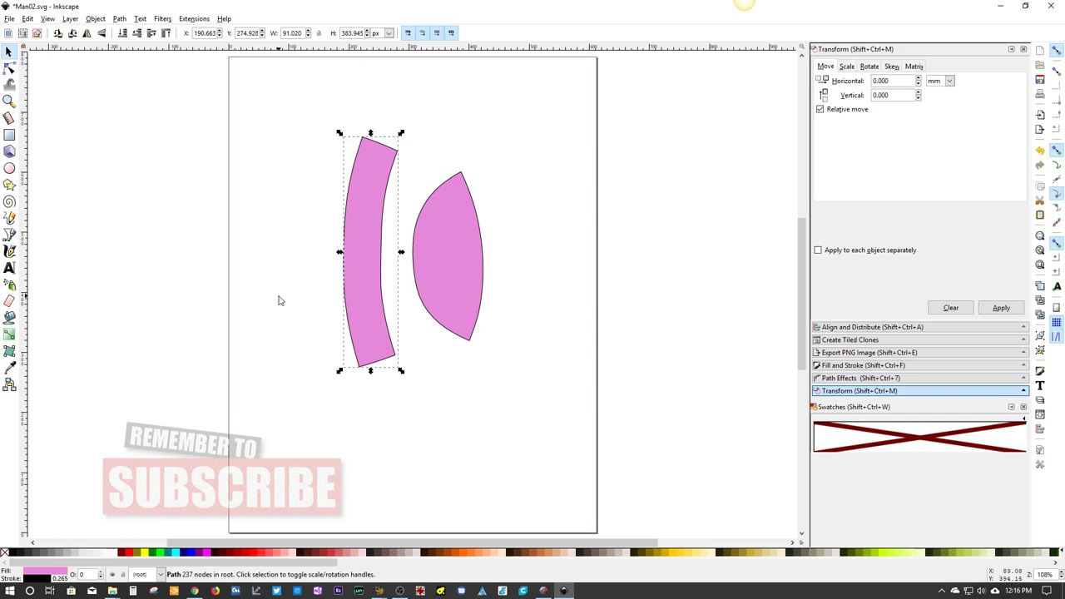